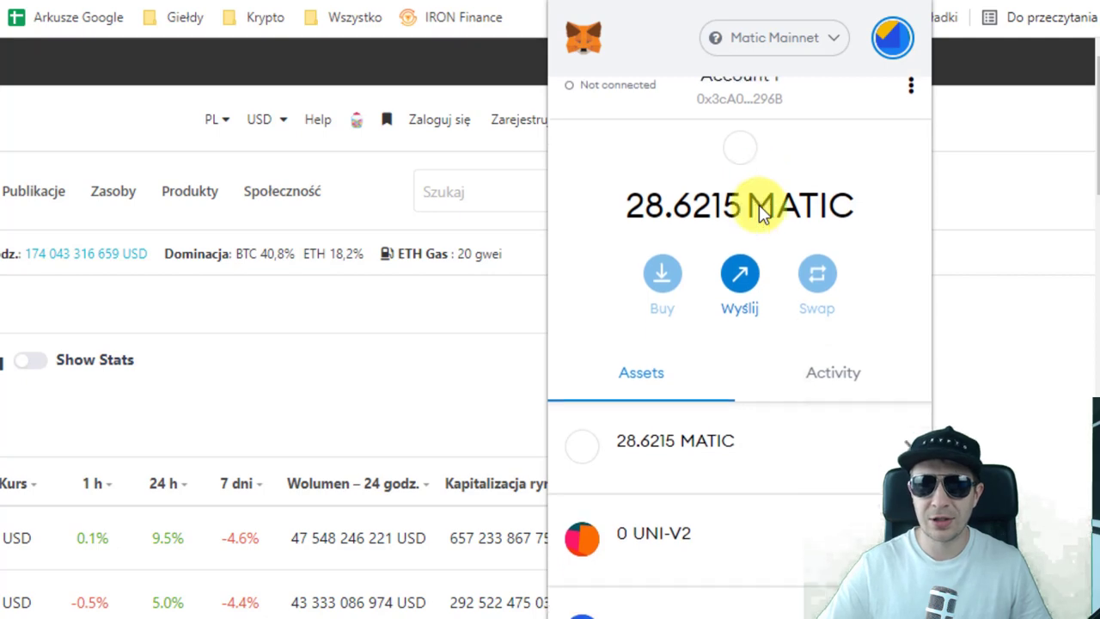
Review the token balances listed in the wallet's assets on Matic Mainnet.
scroll(765, 205, "down", 14)
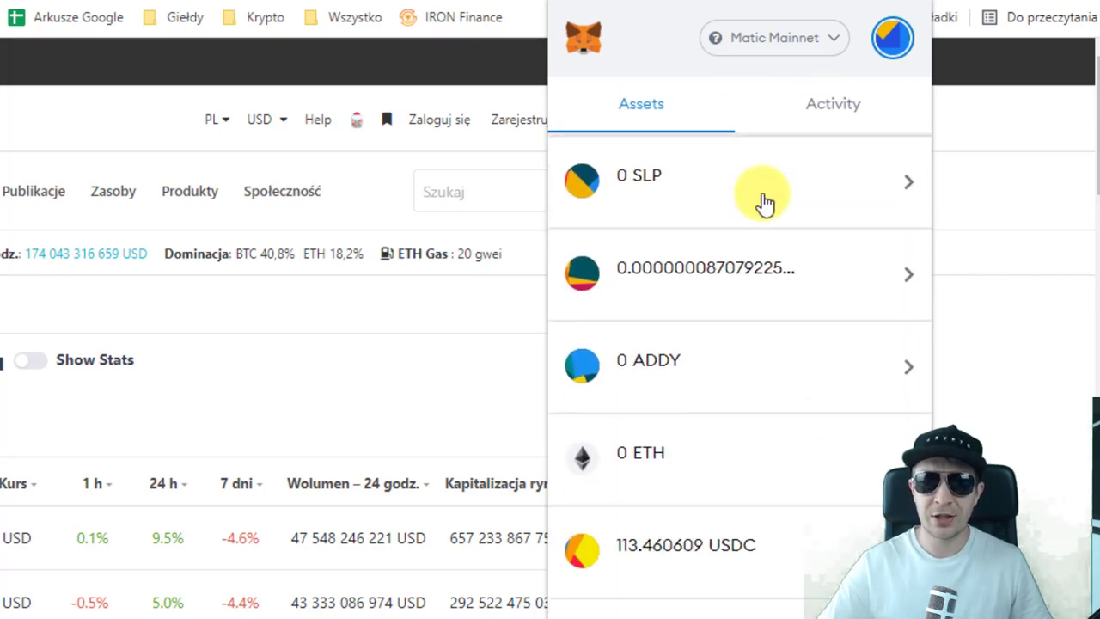
scroll(765, 205, "down", 1)
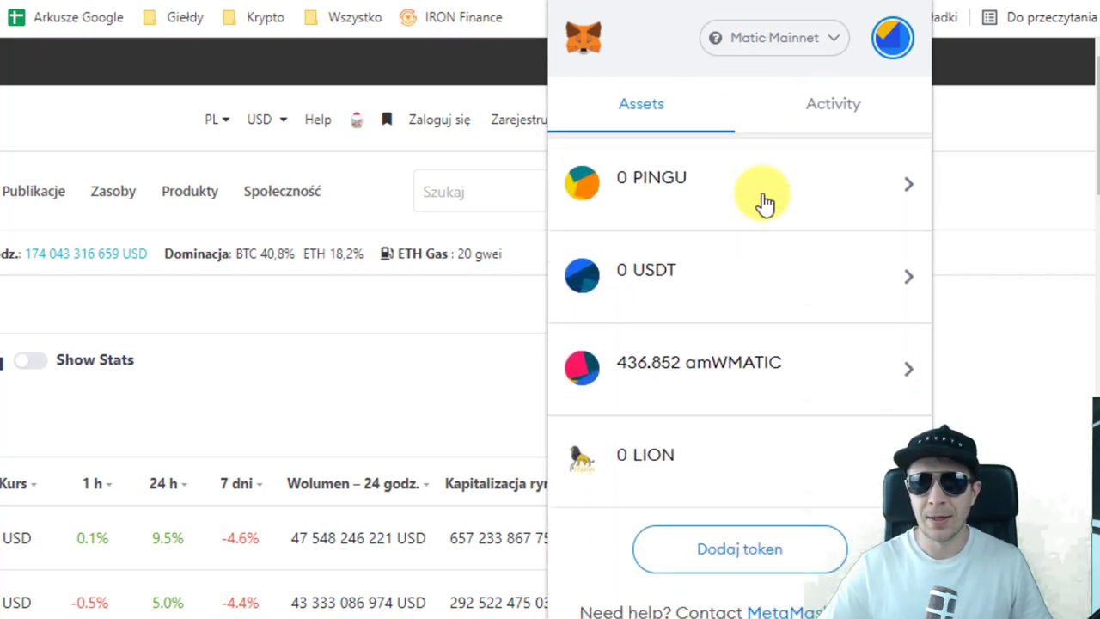
scroll(765, 205, "up", 5)
scroll(764, 207, "down", 3)
scroll(764, 211, "down", 1)
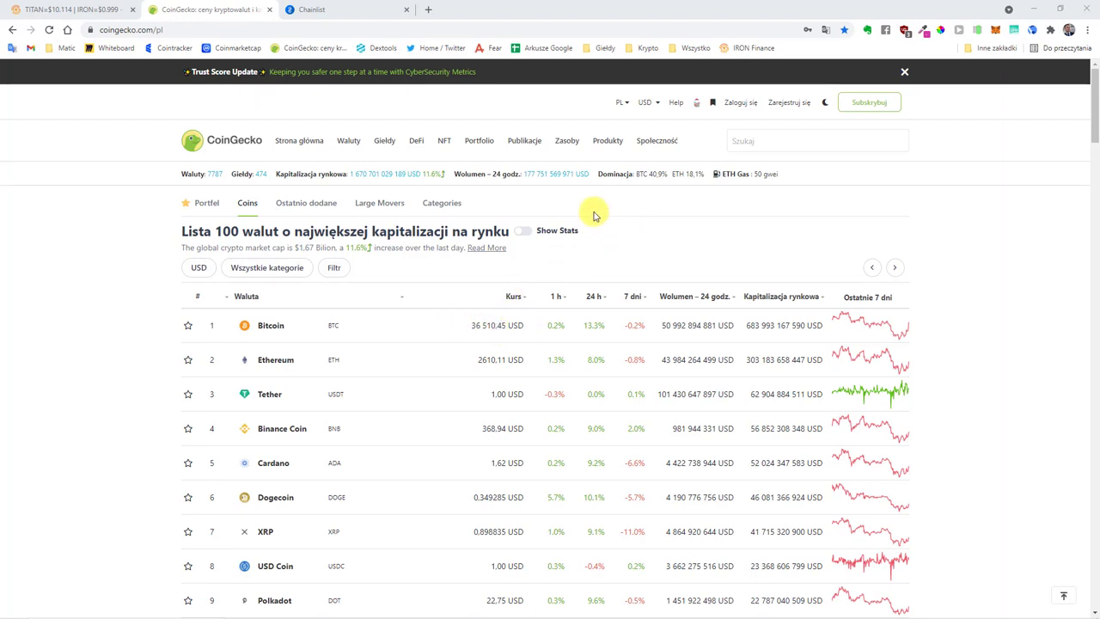
left_click_drag(706, 174, 644, 175)
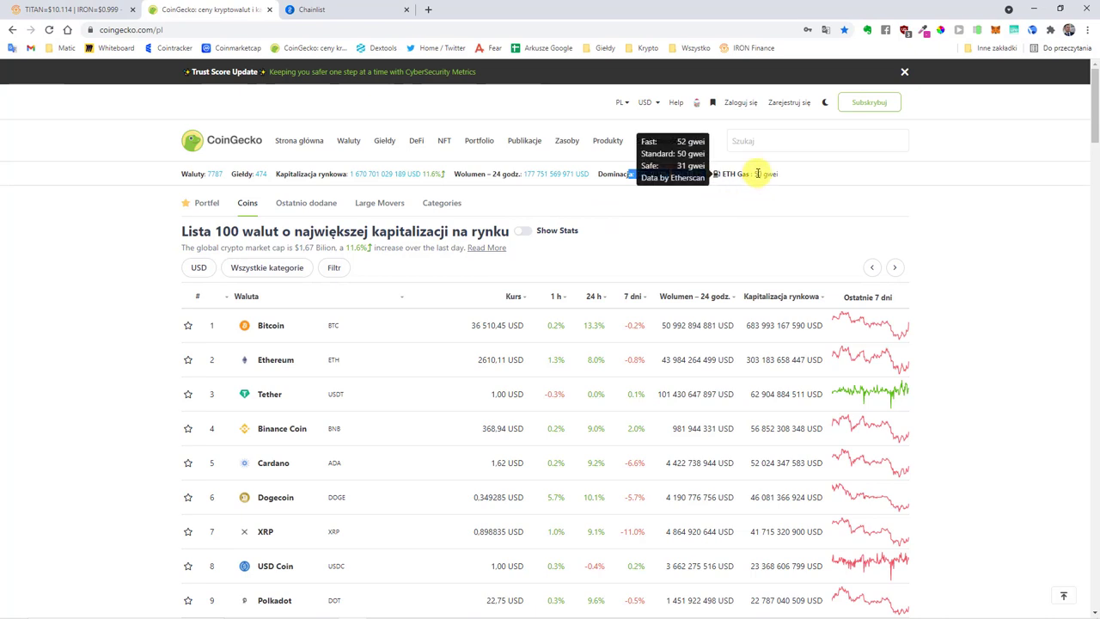
left_click(750, 213)
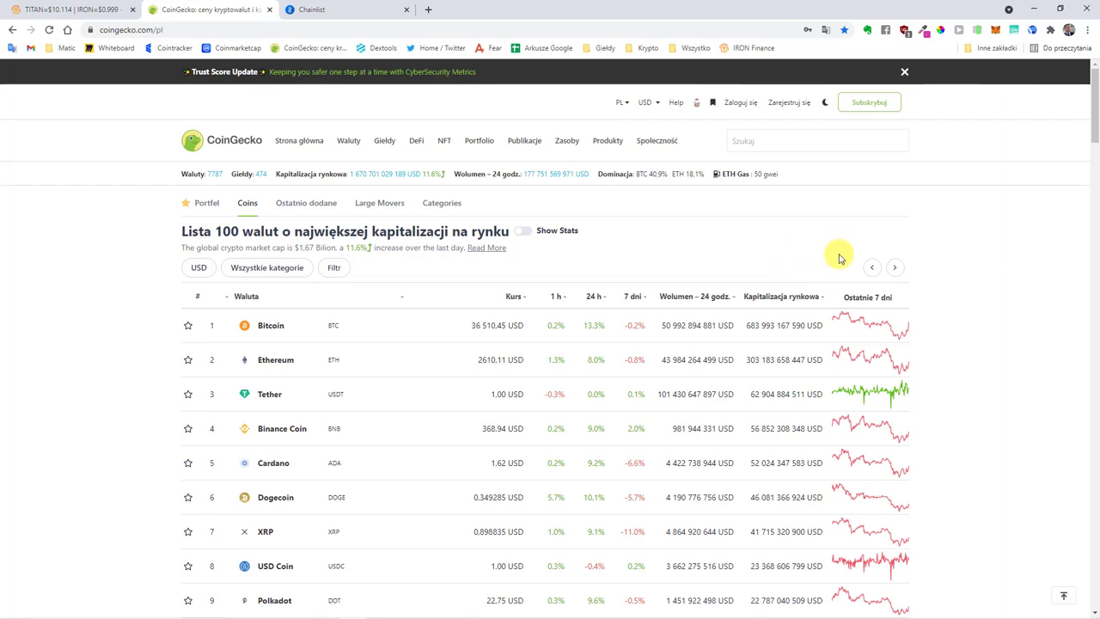
Open the MetaMask wallet and switch its network from Matic Mainnet to the main Ethereum network.
left_click(995, 31)
left_click(935, 61)
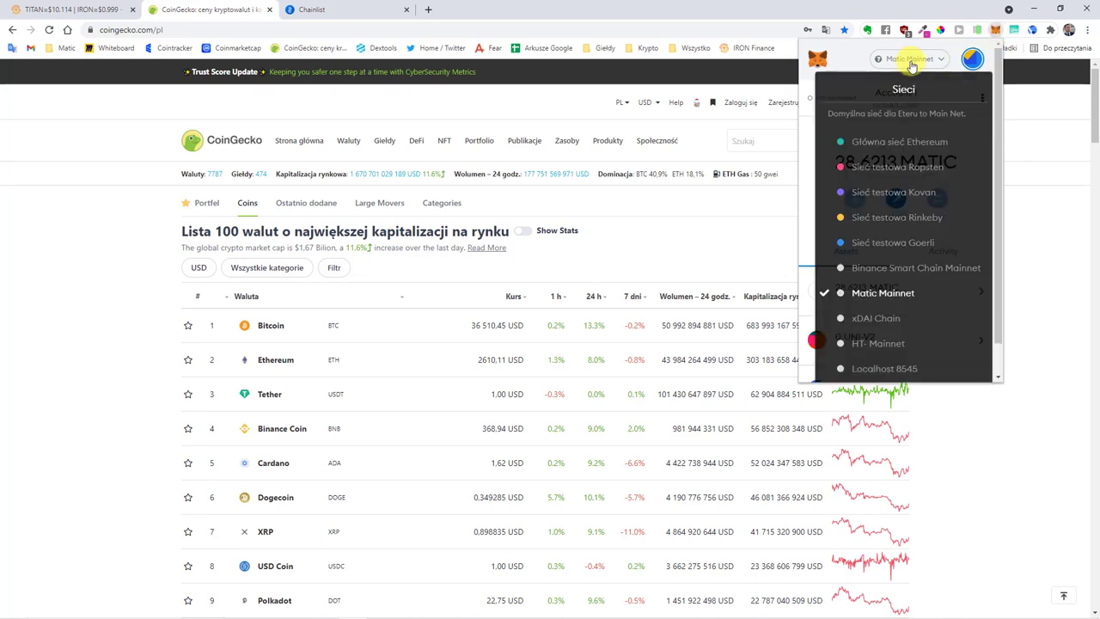
left_click(920, 138)
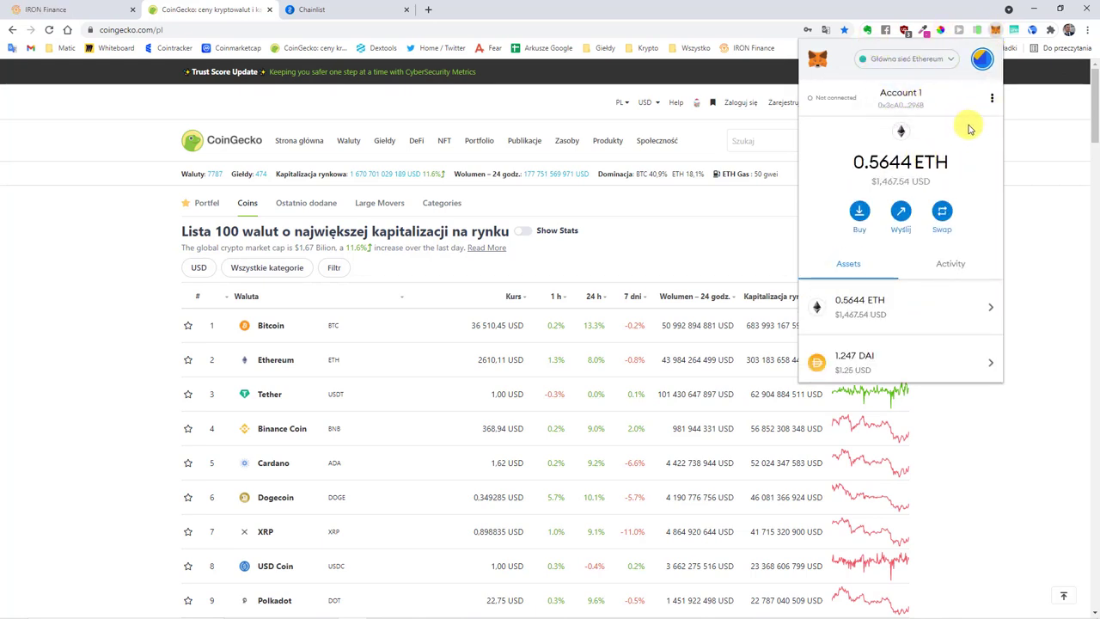
Examine the tokens listed in the wallet's assets on the Ethereum network, then close the wallet.
scroll(960, 125, "down", 4)
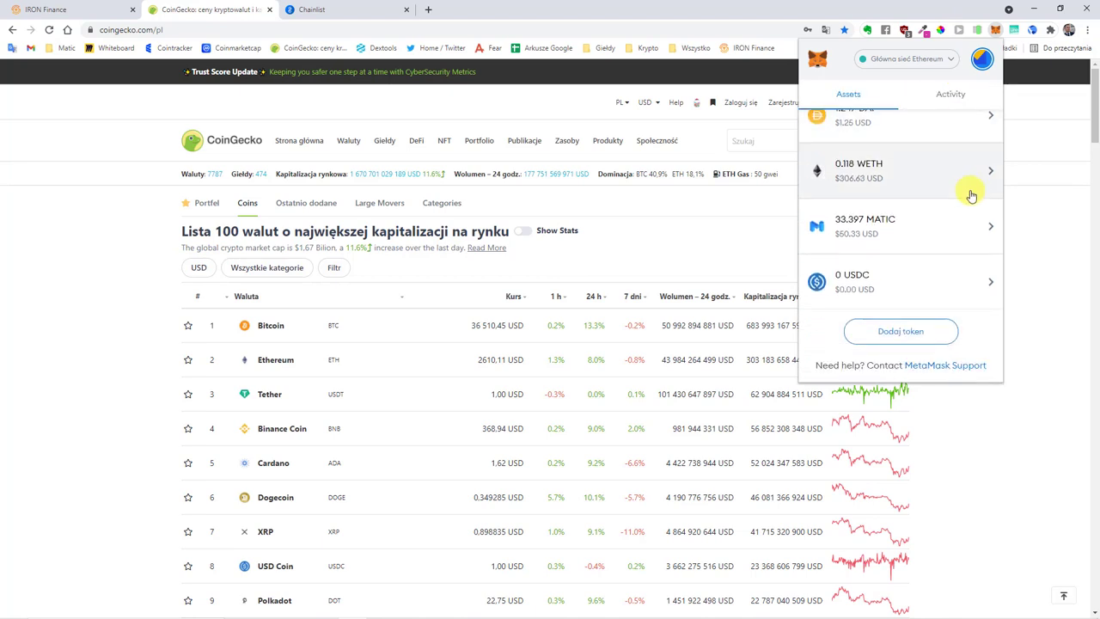
scroll(957, 189, "up", 3)
scroll(955, 185, "up", 2)
scroll(946, 180, "down", 4)
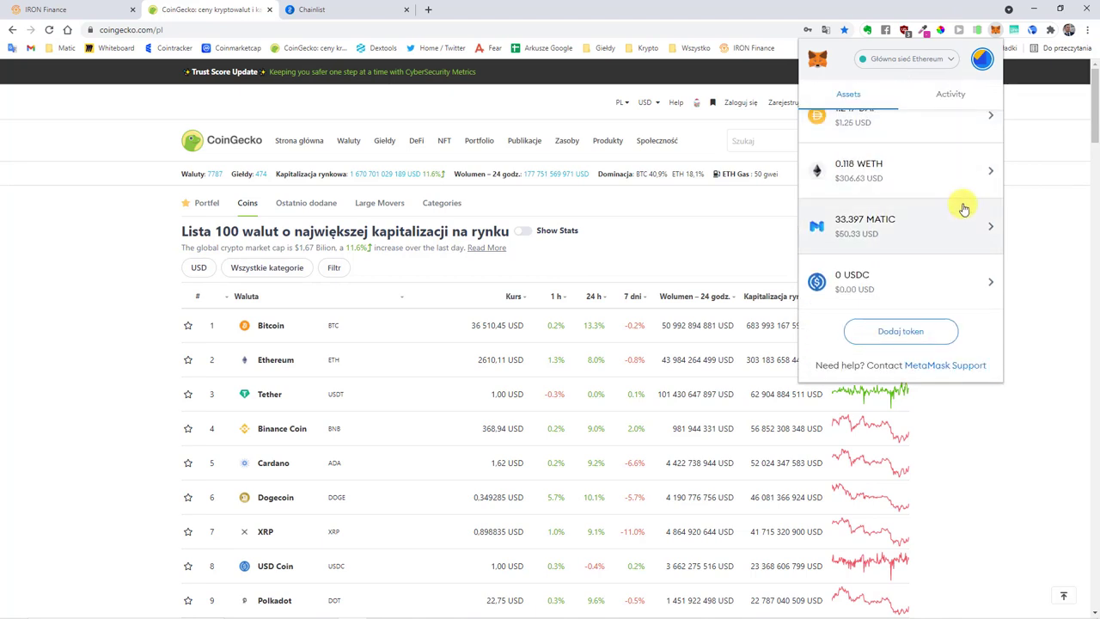
scroll(953, 186, "up", 2)
scroll(941, 167, "up", 2)
scroll(937, 168, "down", 4)
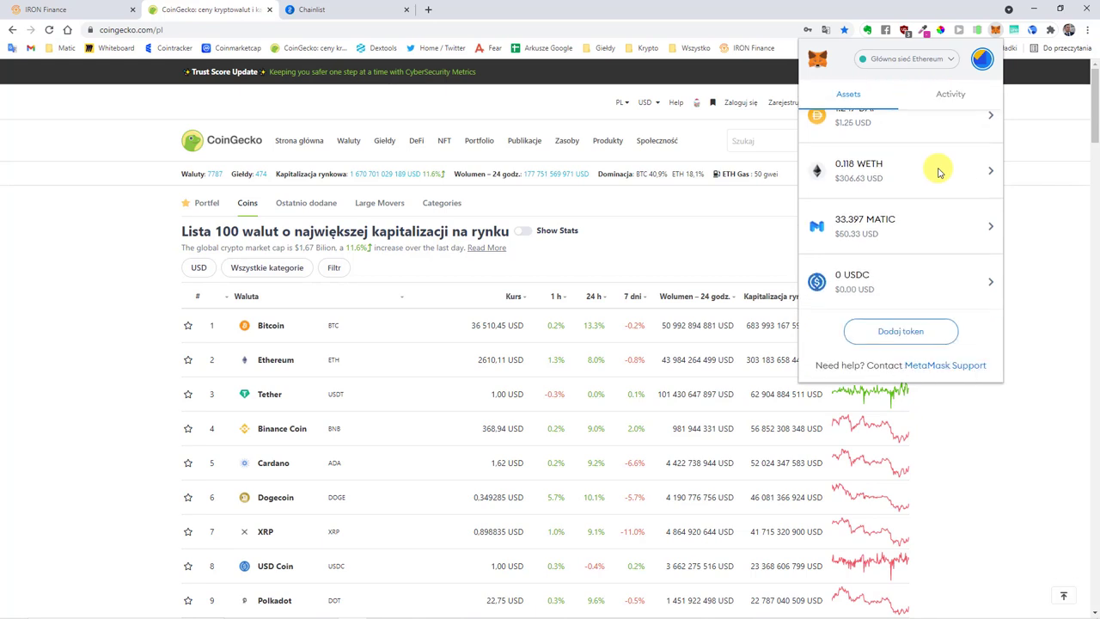
scroll(936, 167, "up", 1)
scroll(892, 238, "up", 3)
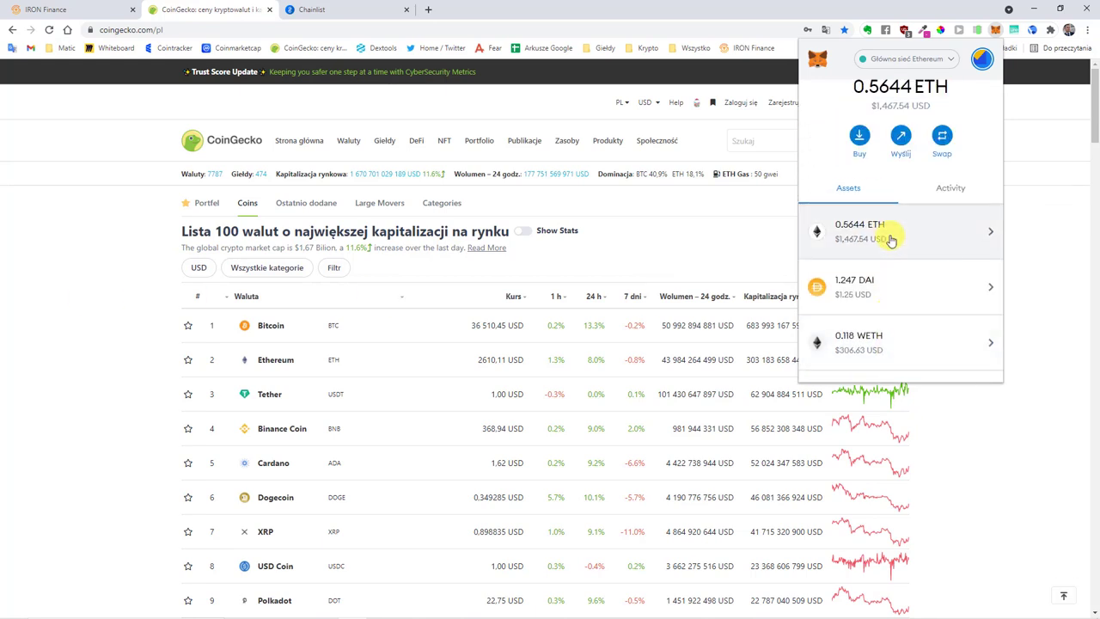
scroll(891, 238, "down", 1)
left_click(76, 331)
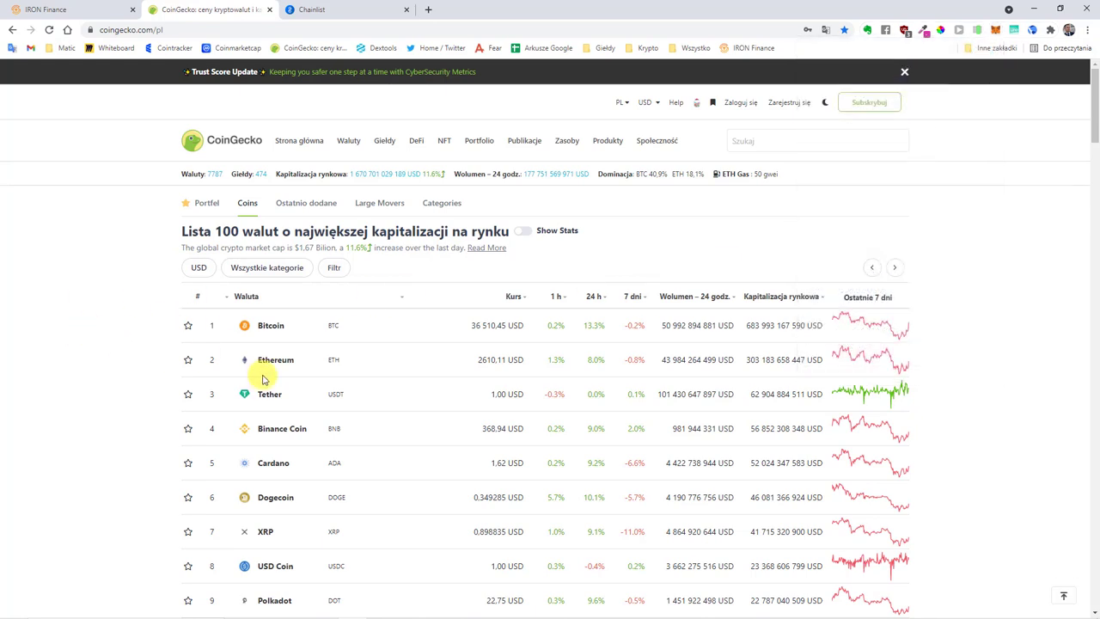
Open the Tether (USDT) coin page and view its contract addresses on the other networks.
scroll(140, 352, "down", 1)
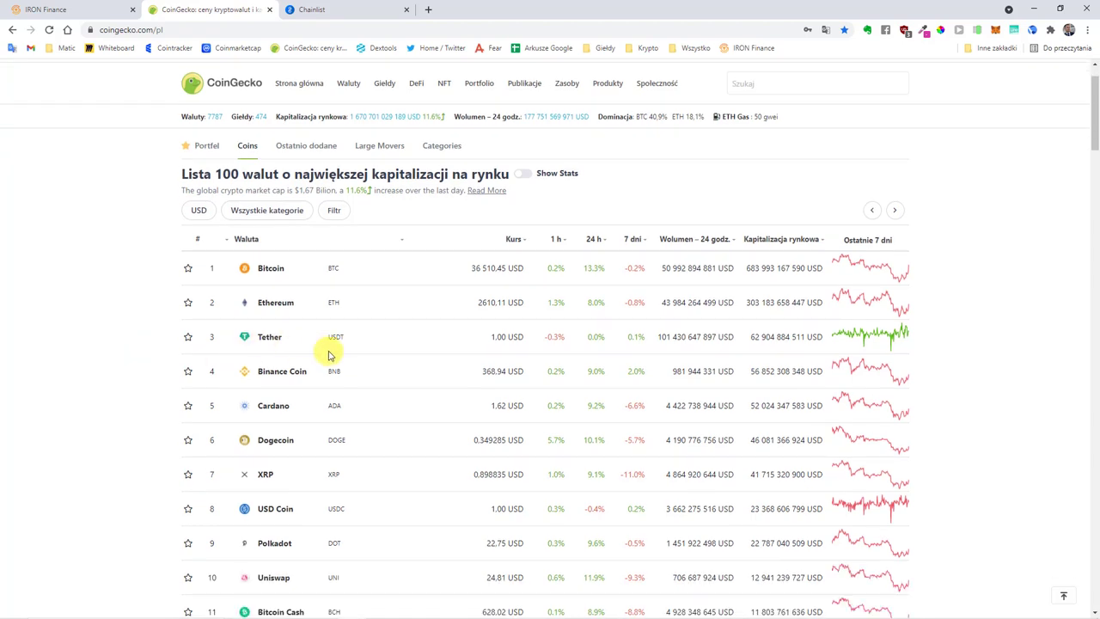
left_click(272, 340)
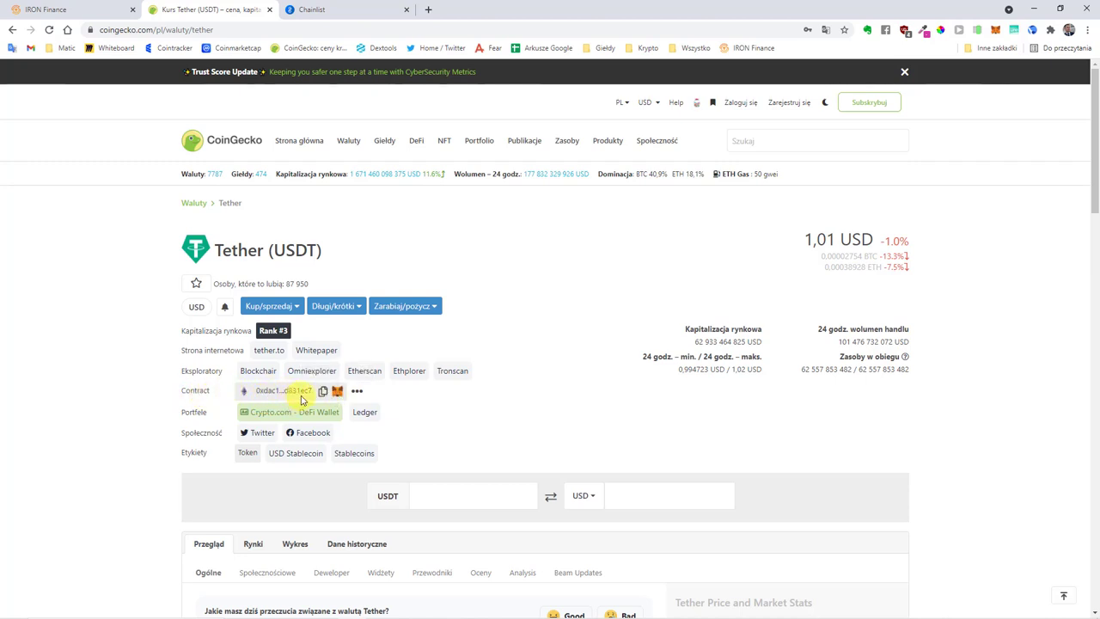
left_click(355, 393)
scroll(305, 410, "down", 1)
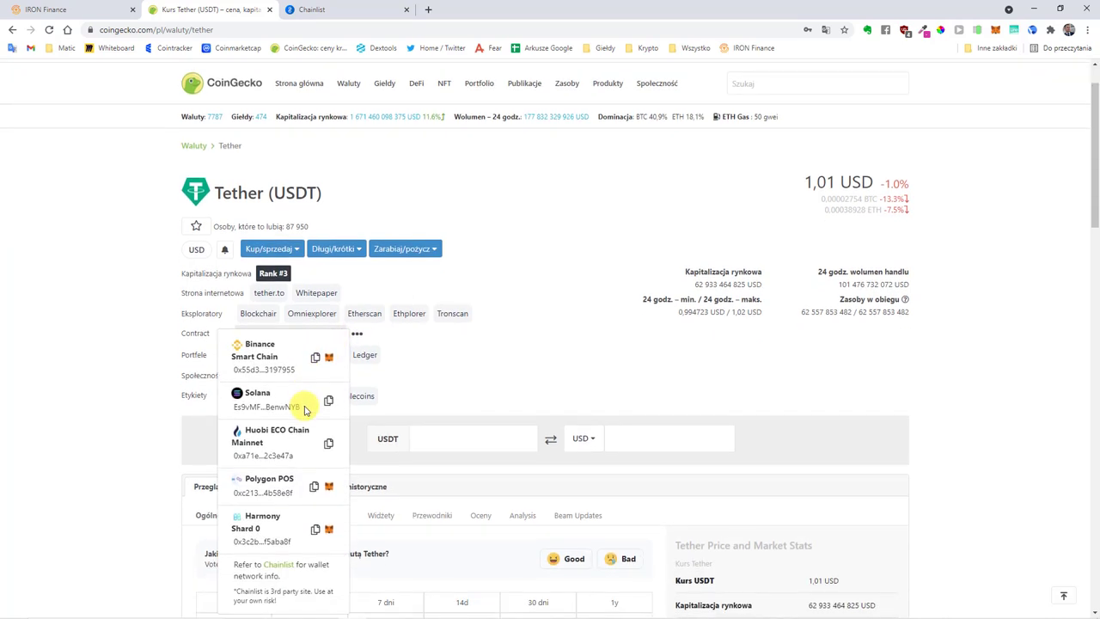
scroll(305, 410, "down", 2)
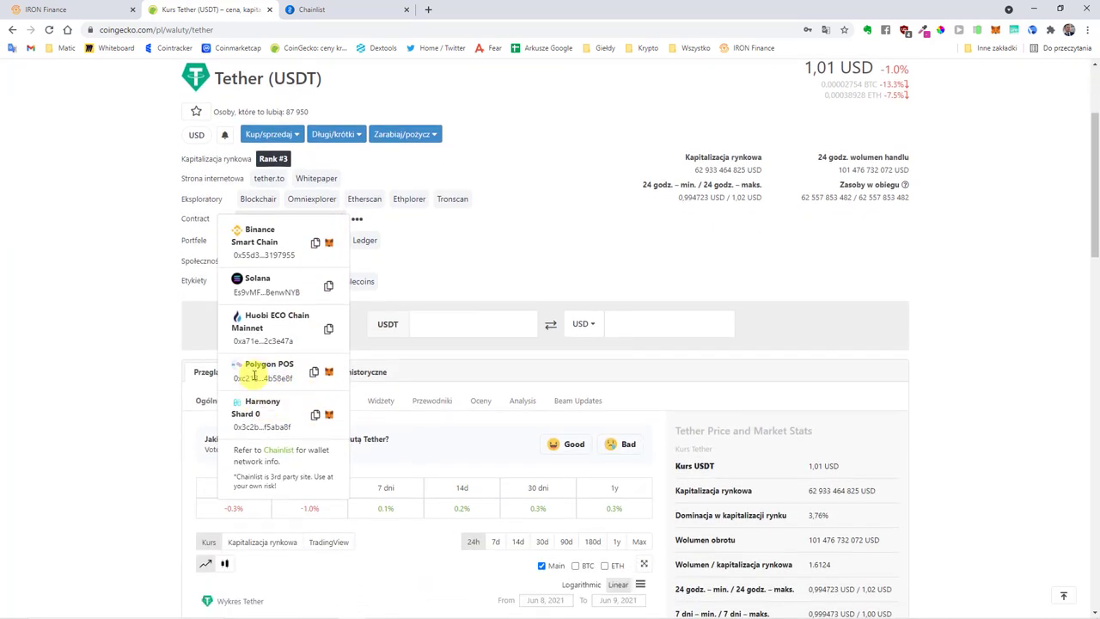
scroll(255, 385, "up", 1)
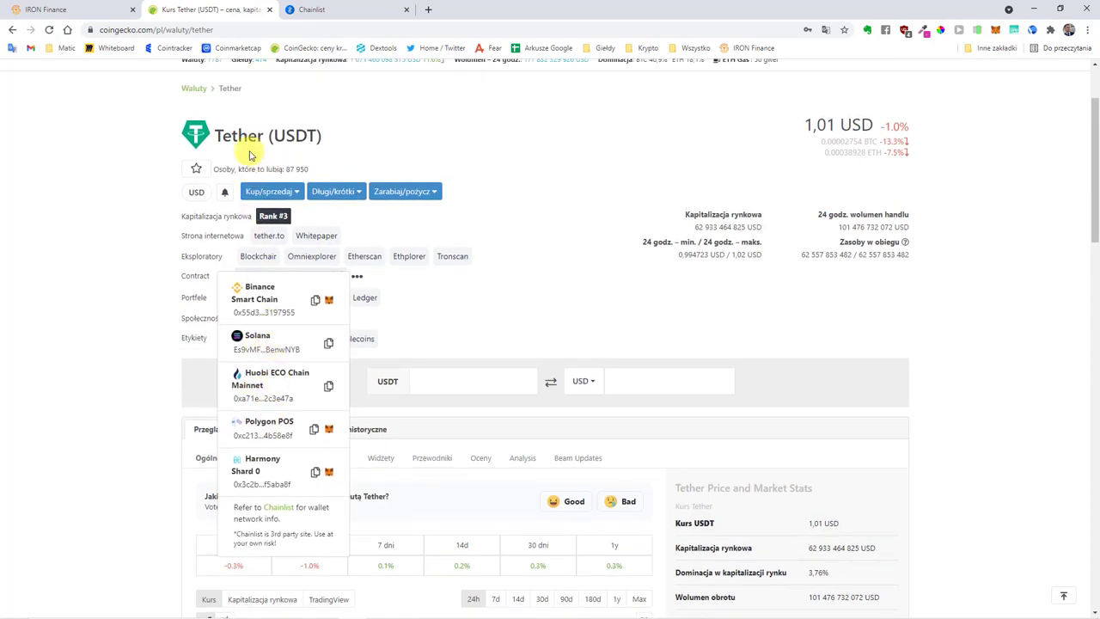
left_click(547, 234)
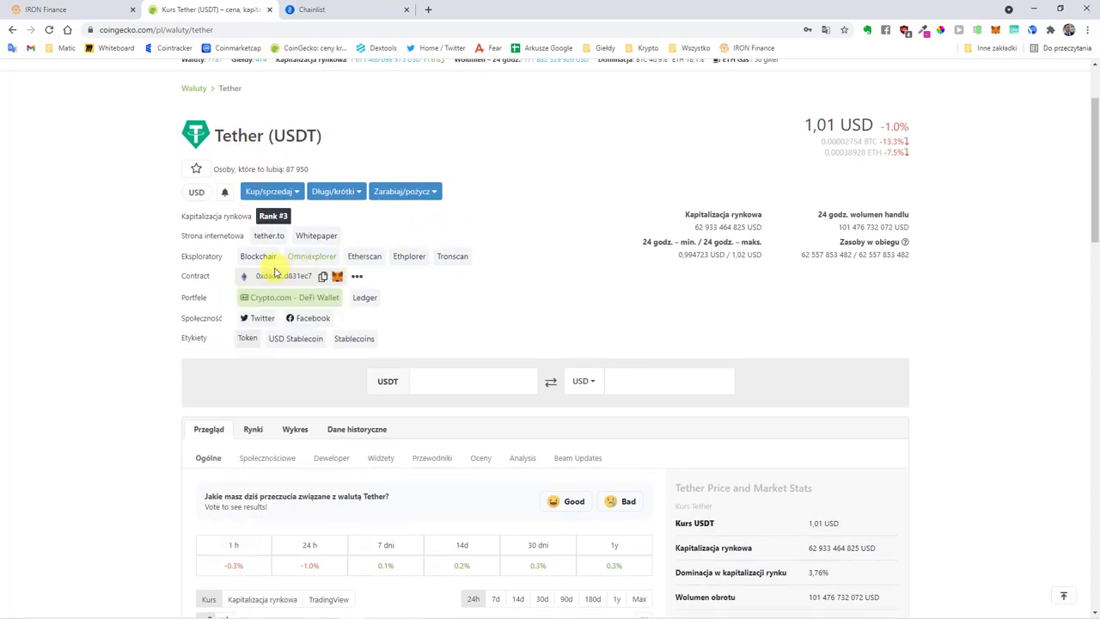
Add Tether's Ethereum token (USDT) to MetaMask directly from the coin page and check the wallet's asset list.
left_click(338, 277)
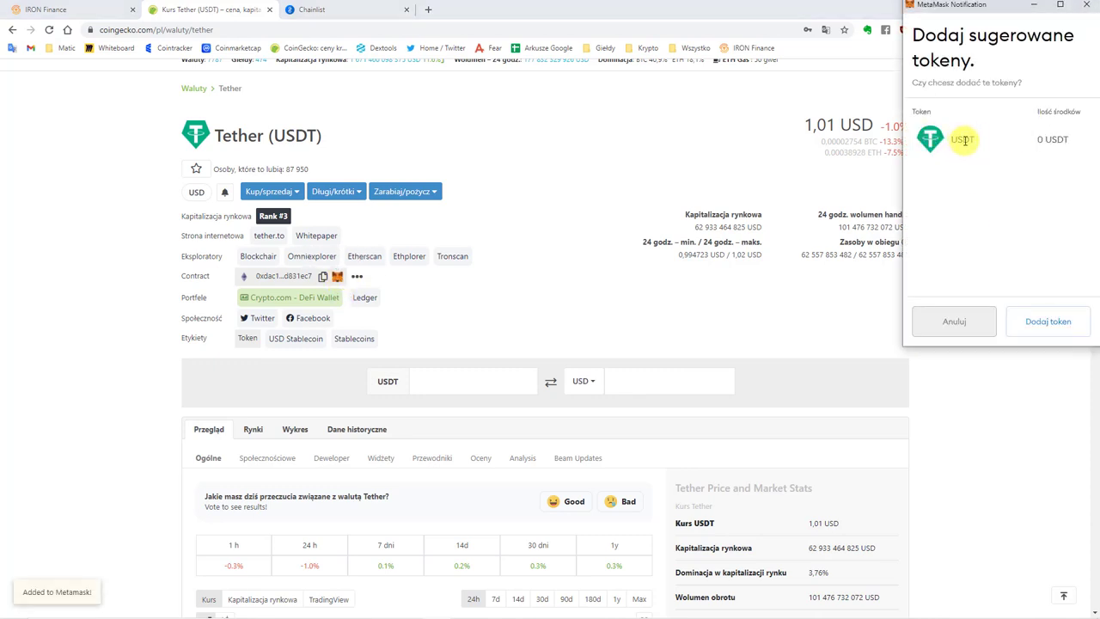
left_click(1061, 326)
left_click(995, 30)
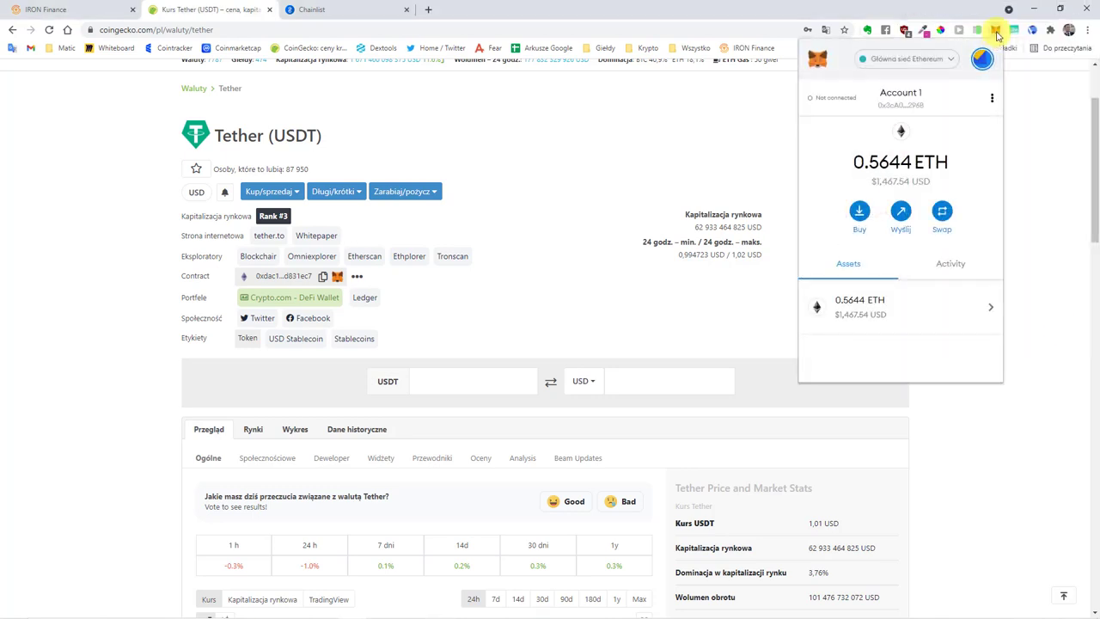
scroll(922, 147, "down", 5)
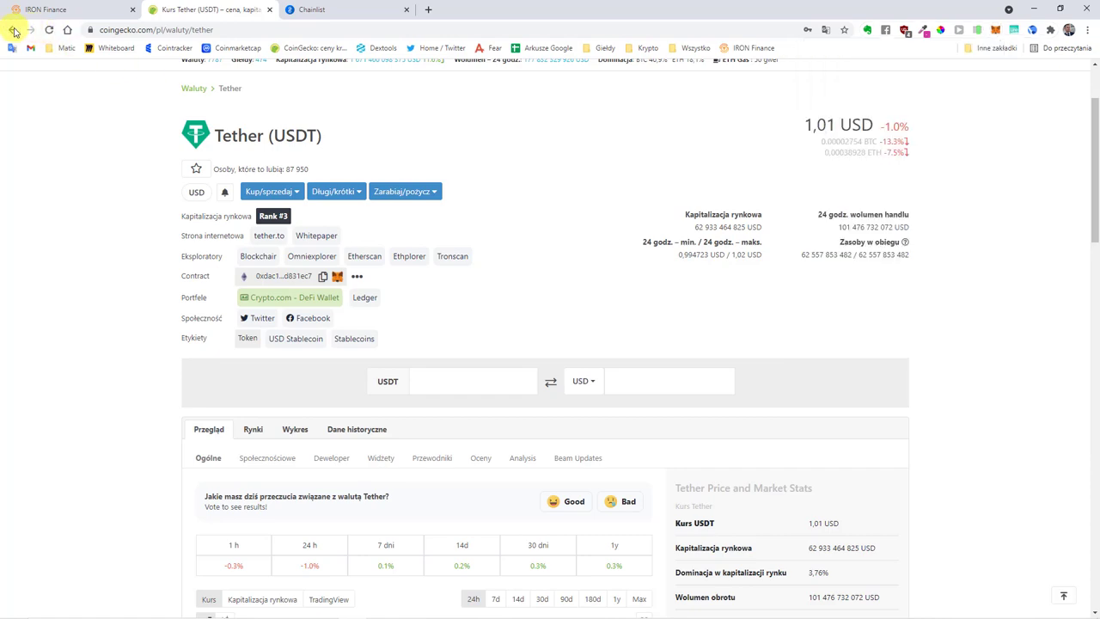
Return to the coin list, open the Chainlink (LINK) page and copy its Ethereum contract address.
left_click(12, 29)
scroll(123, 236, "down", 4)
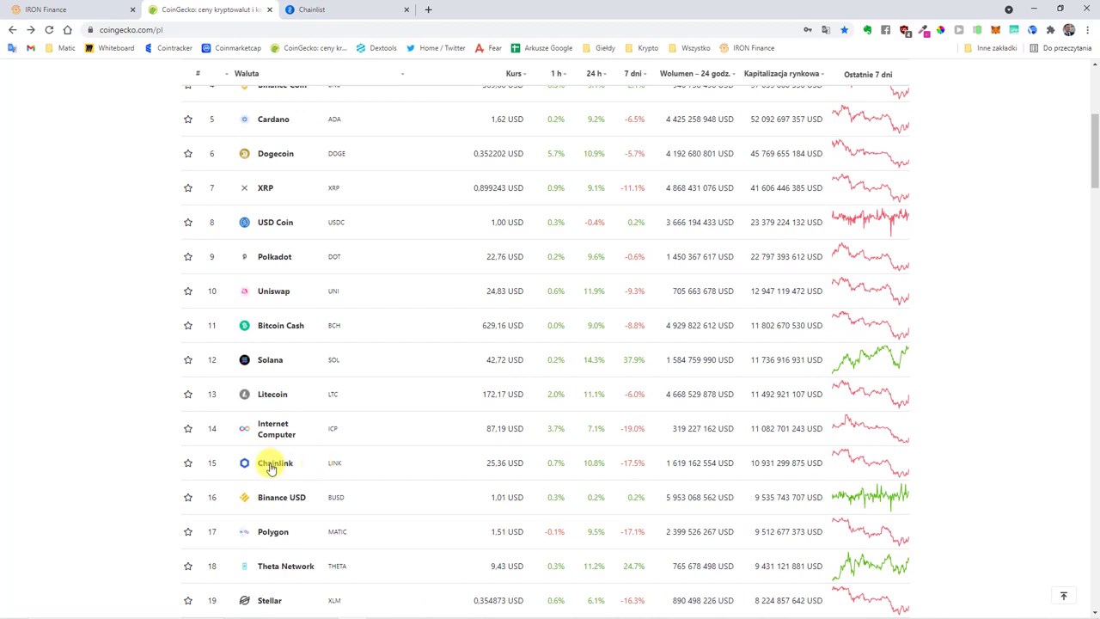
left_click(273, 462)
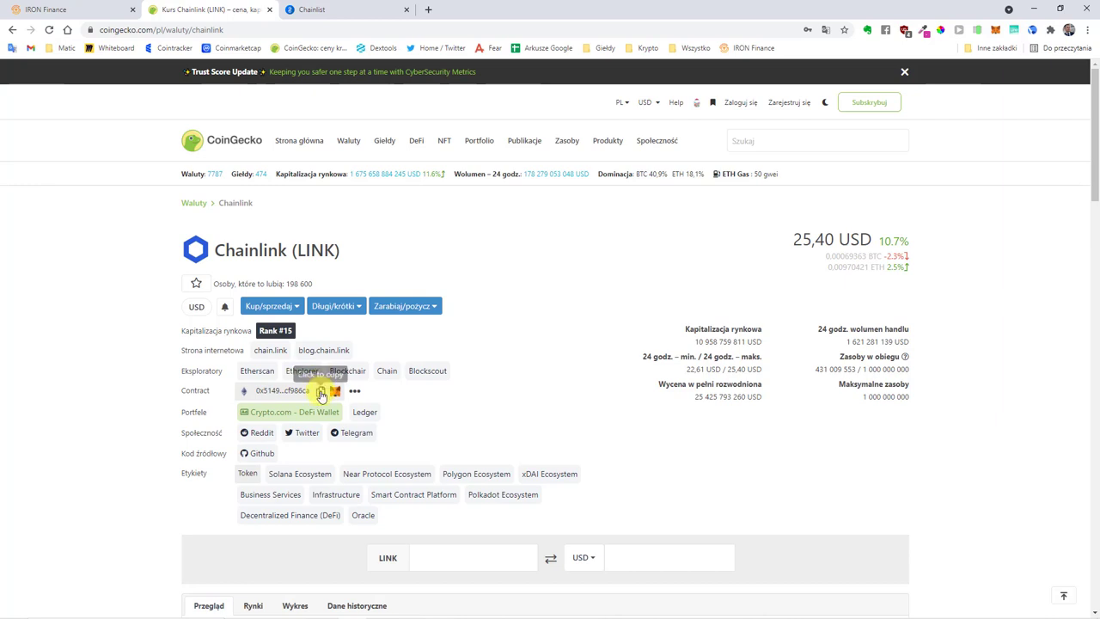
left_click(321, 392)
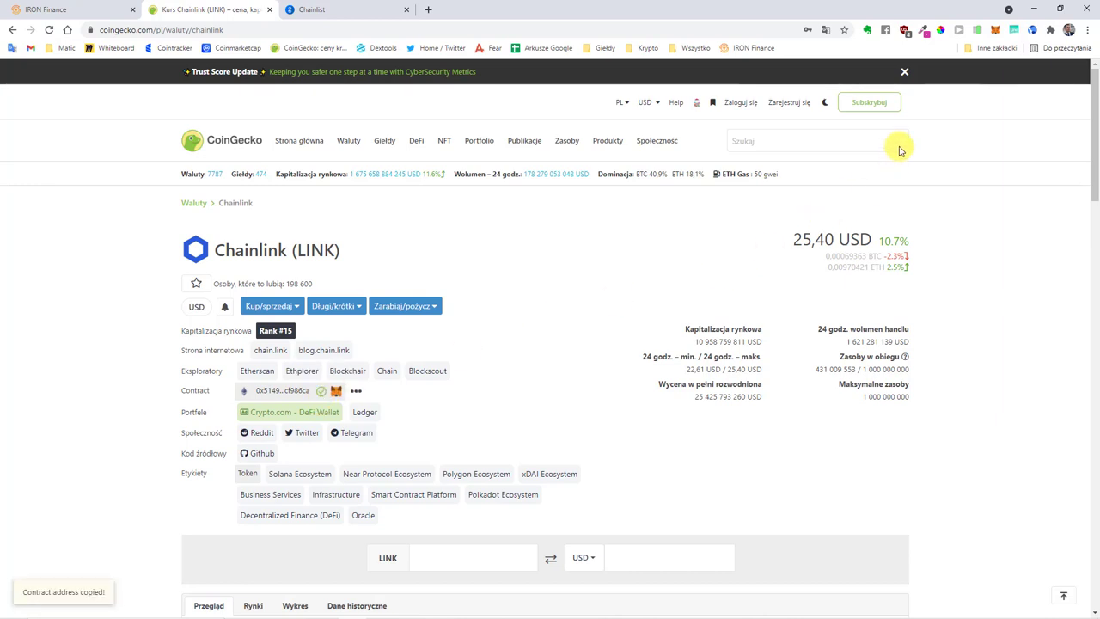
Find Chainlink Token (LINK) in MetaMask's token search using the copied contract address and add it to the wallet.
left_click(995, 31)
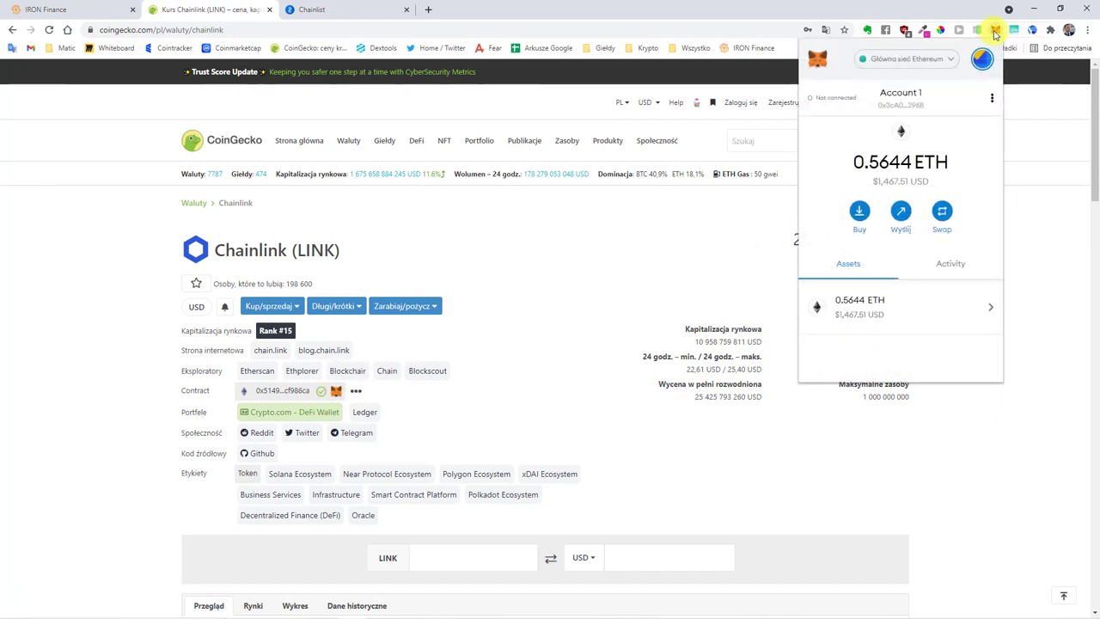
scroll(910, 166, "down", 5)
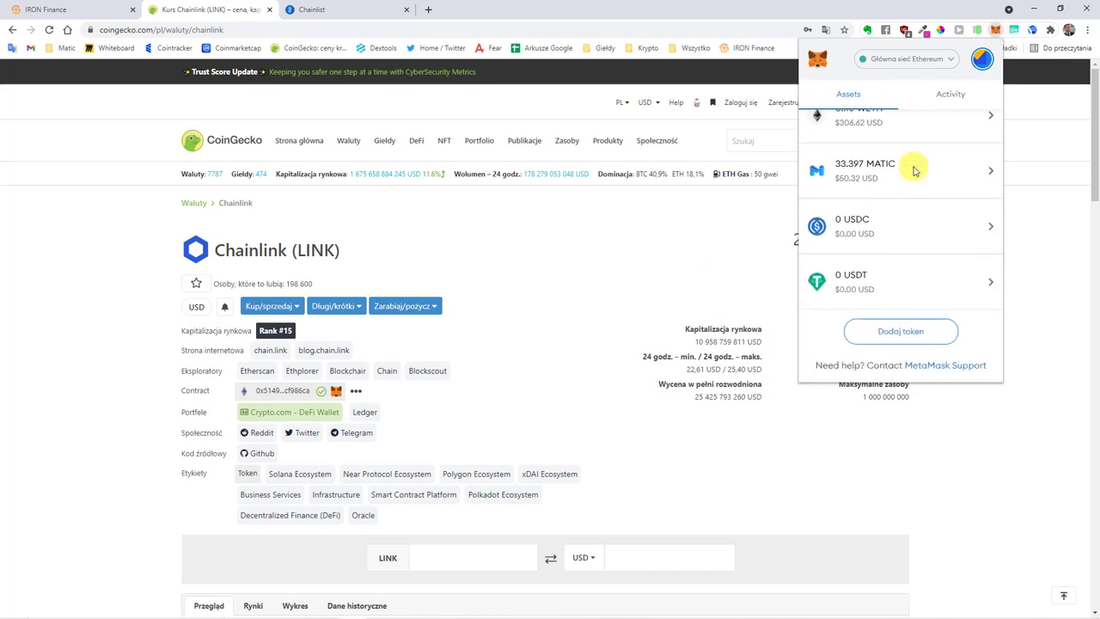
left_click(916, 331)
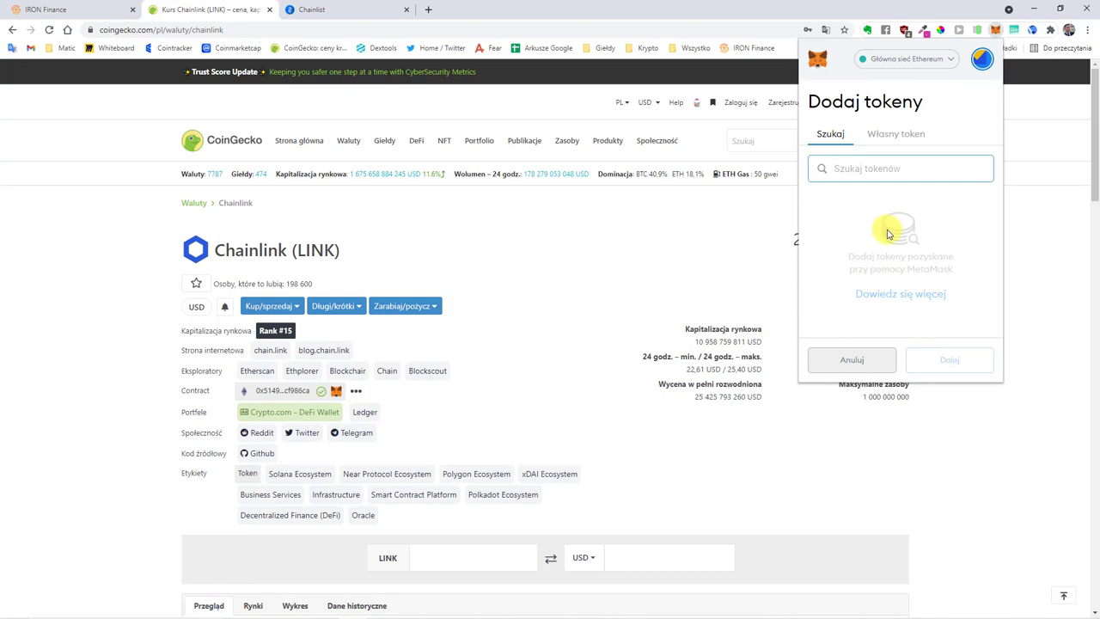
right_click(856, 168)
left_click(877, 243)
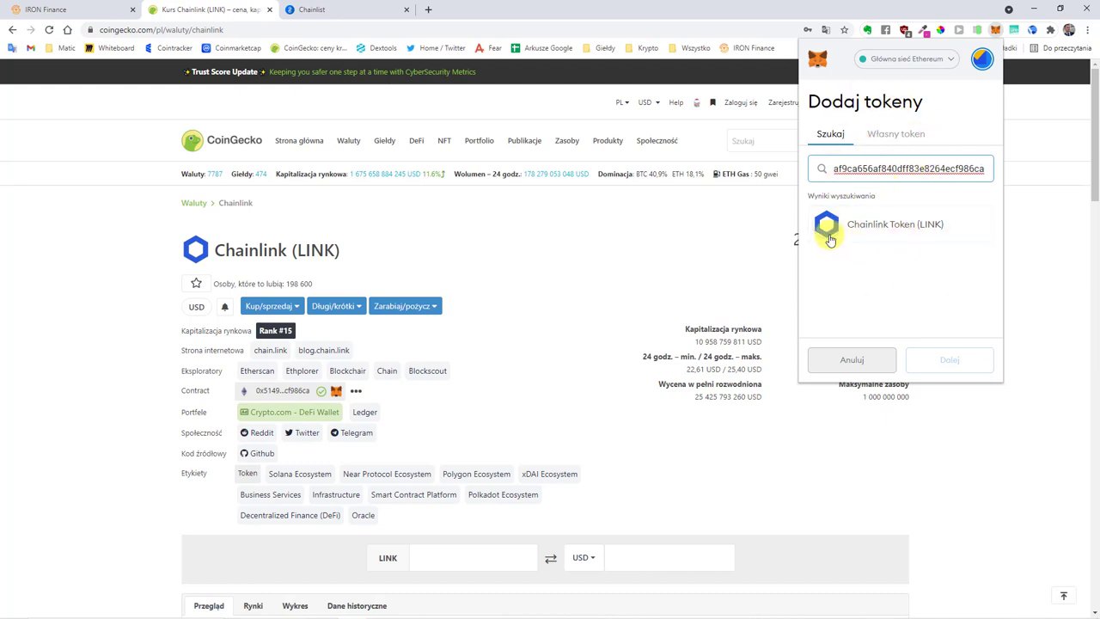
left_click(890, 230)
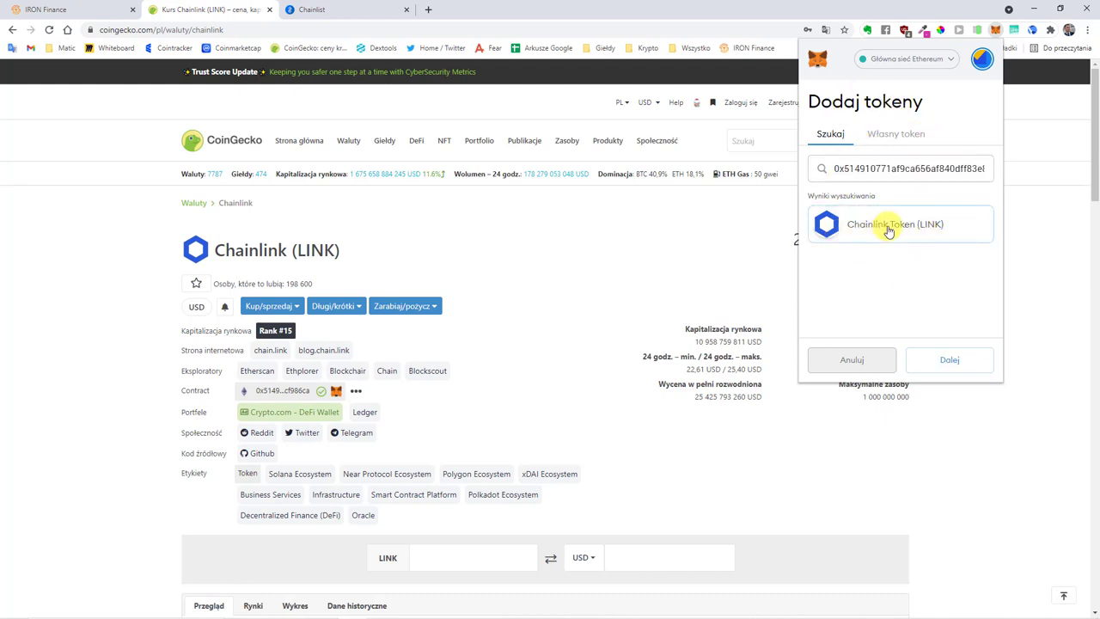
left_click(935, 359)
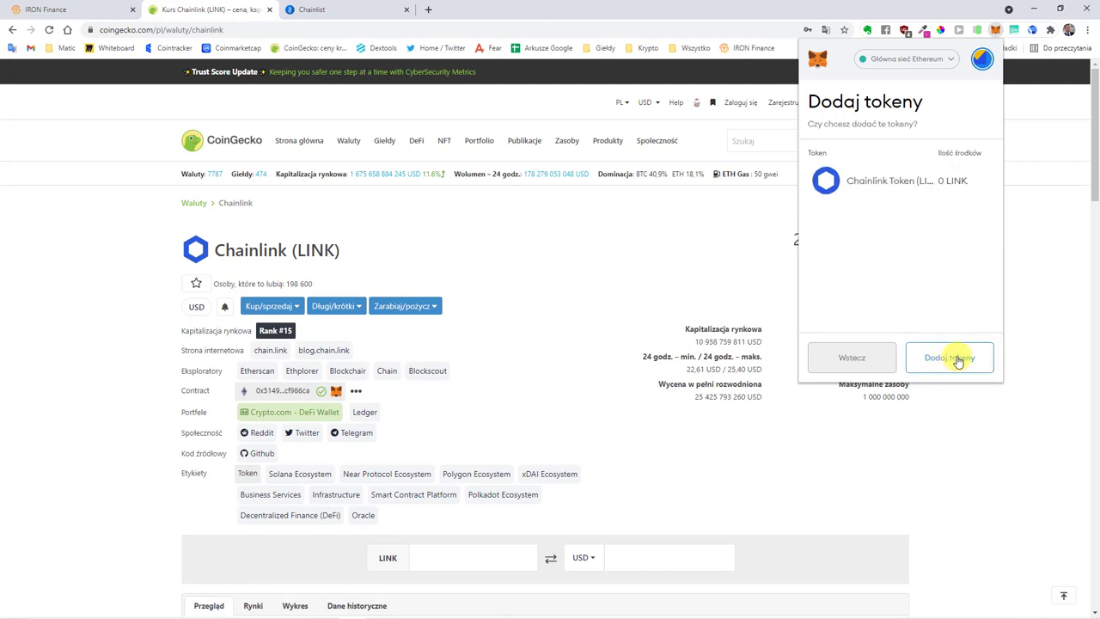
left_click(975, 365)
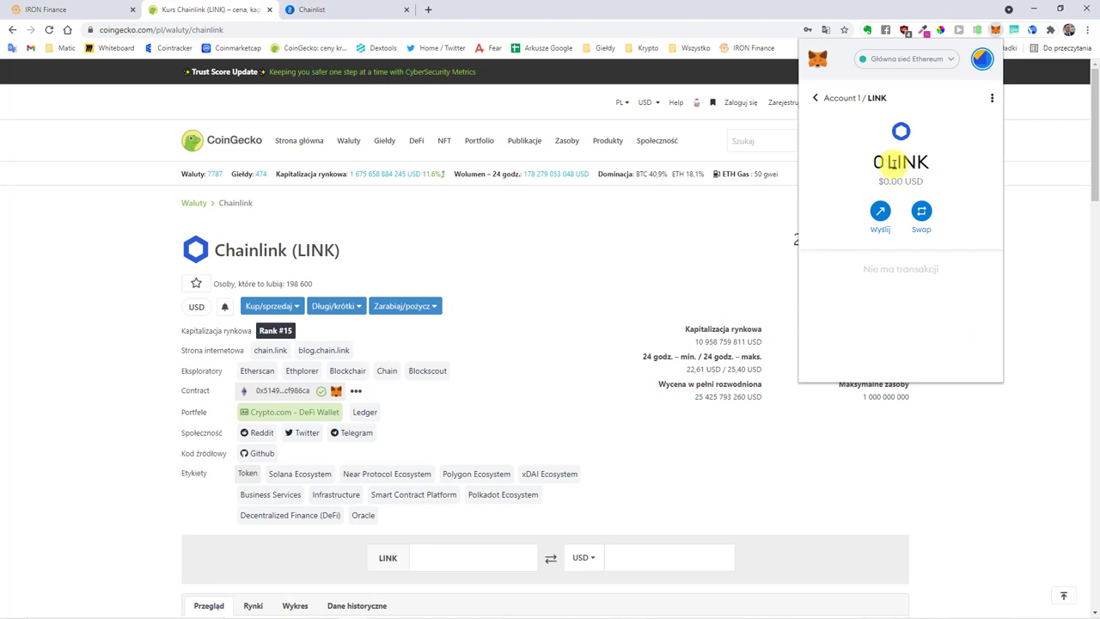
Return to the account overview, copy the wallet's account address and check the asset list for LINK.
left_click(824, 103)
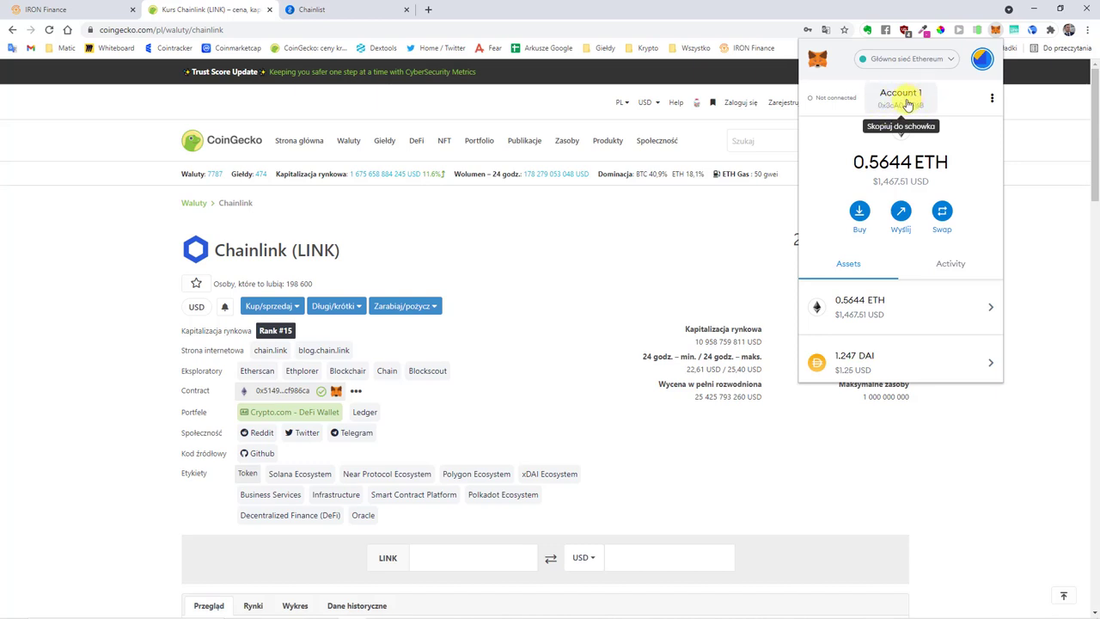
left_click(902, 104)
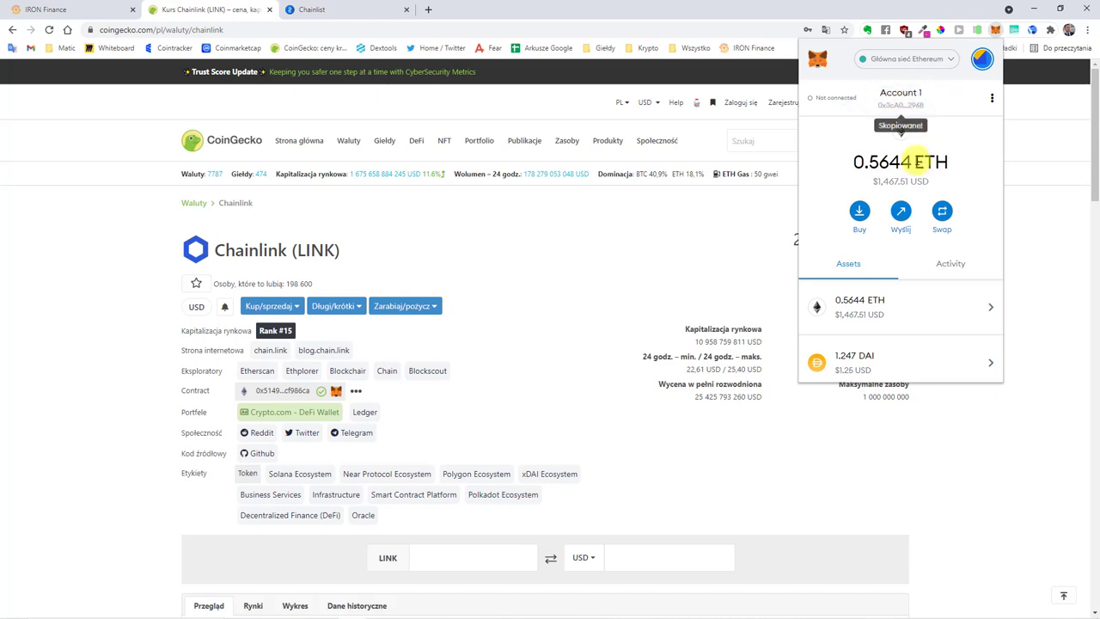
scroll(952, 156, "down", 5)
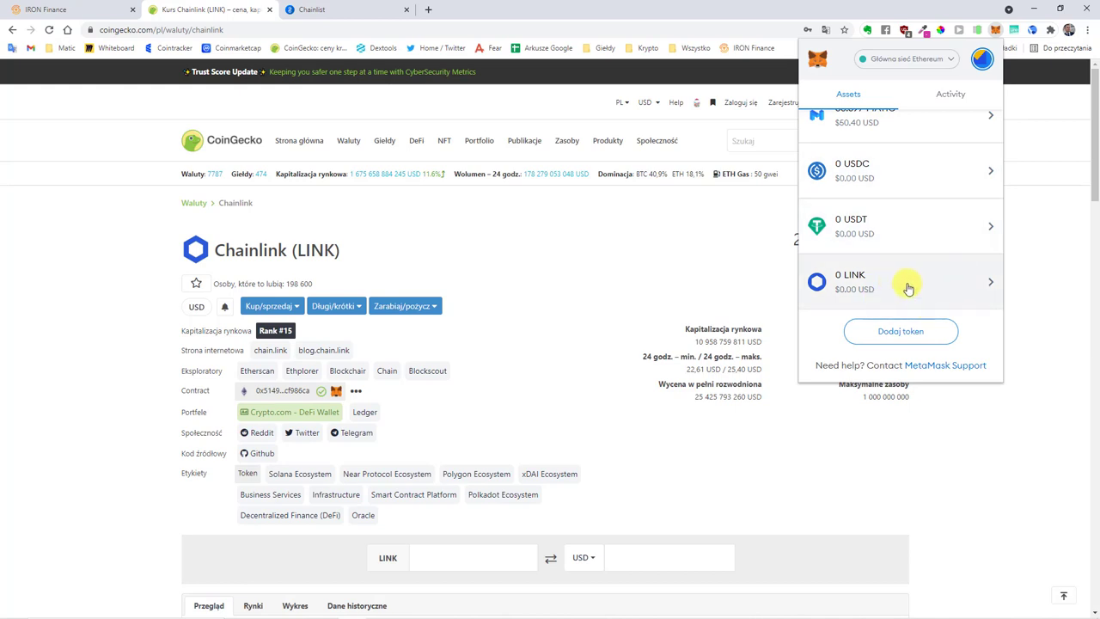
Check the networks available in MetaMask, switch to Chainlist and request adding the xDAI Chain network.
scroll(919, 215, "up", 5)
left_click(953, 60)
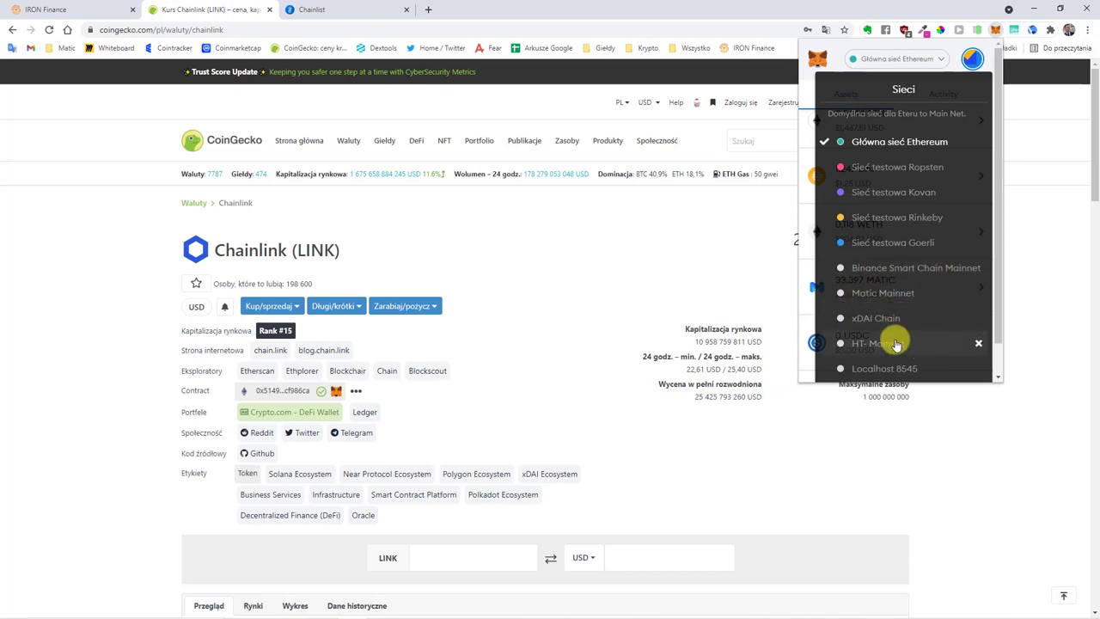
left_click(344, 9)
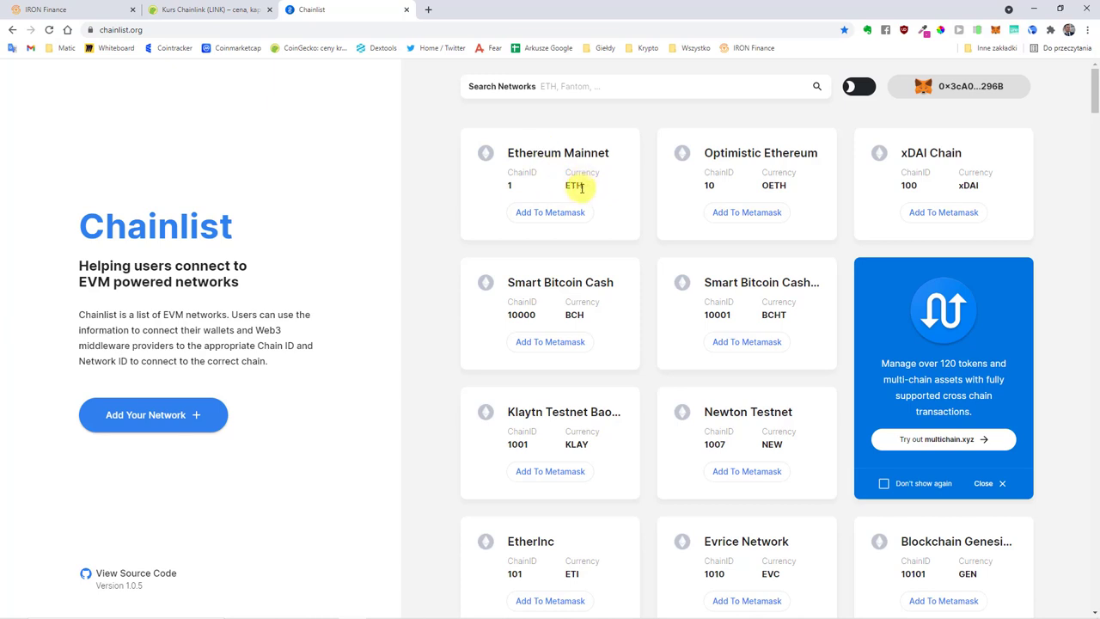
double_click(573, 186)
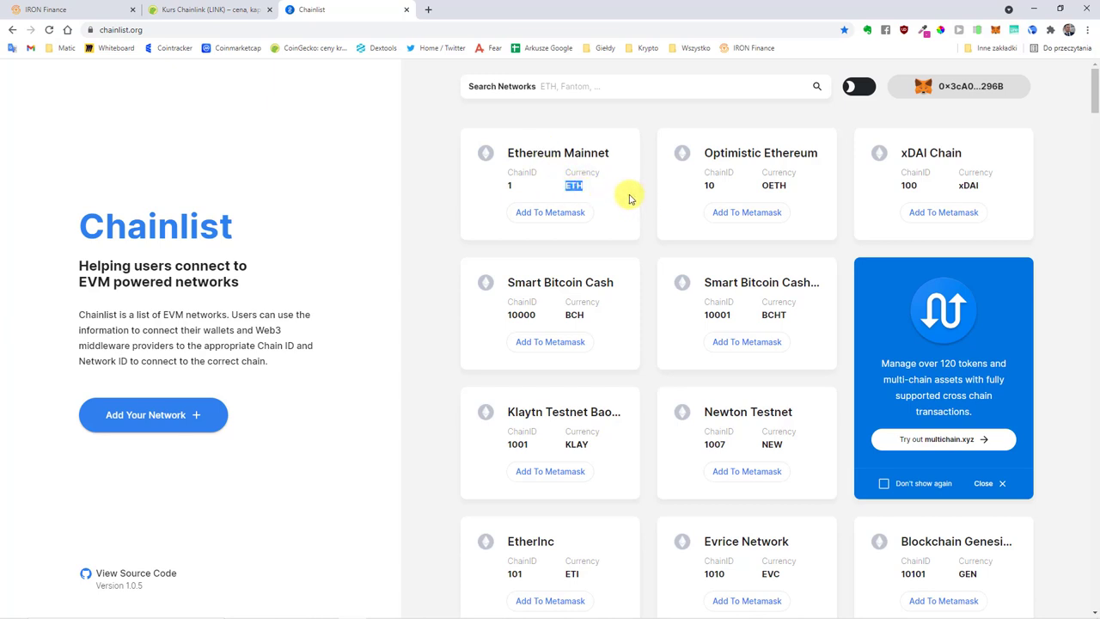
left_click(967, 213)
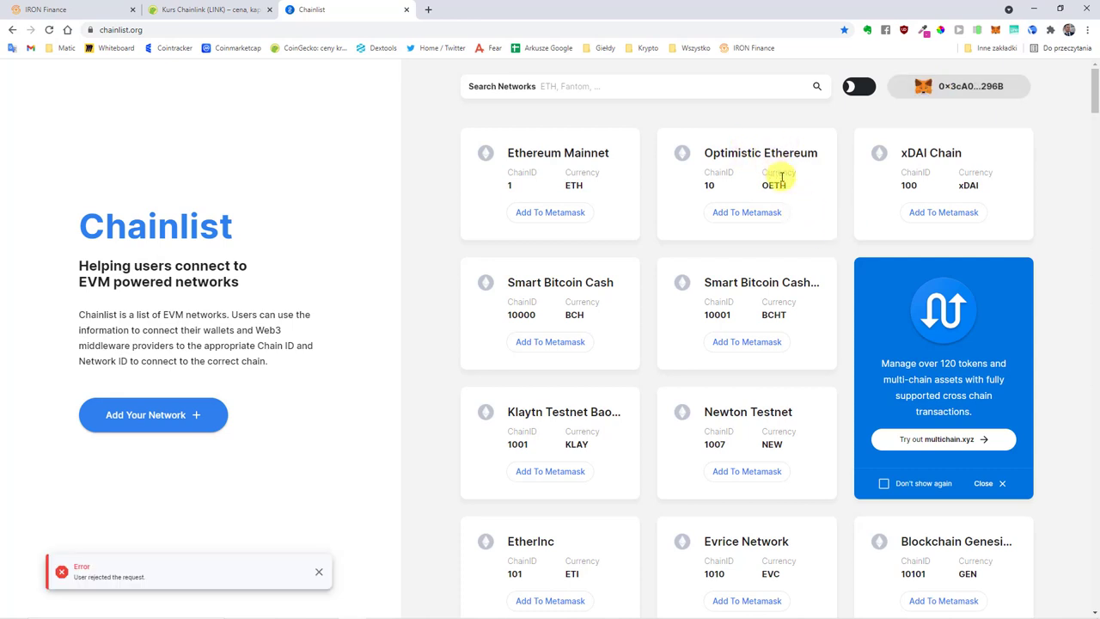
Add the Optimistic Ethereum network to MetaMask from Chainlist, switch to it and check the wallet.
double_click(707, 153)
left_click_drag(777, 153, 798, 164)
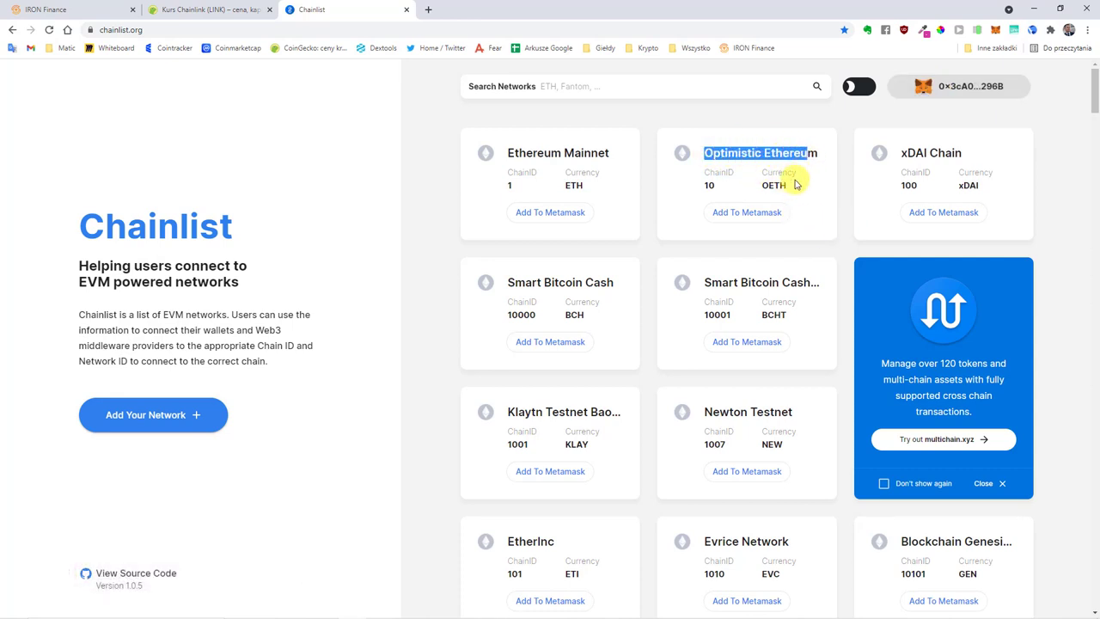
left_click(747, 215)
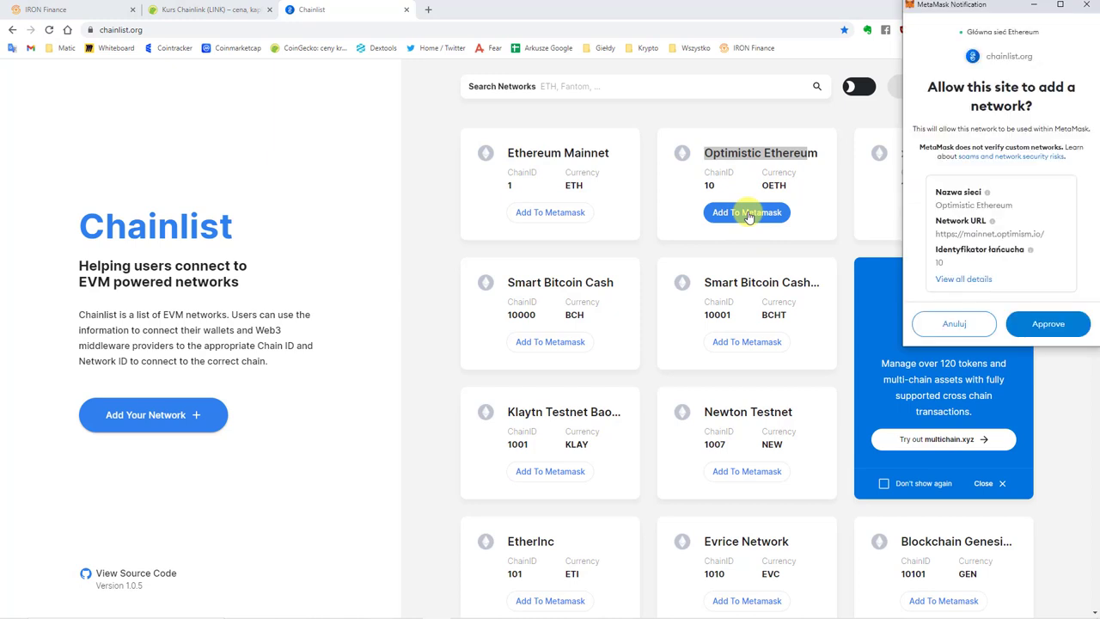
left_click_drag(936, 205, 1024, 207)
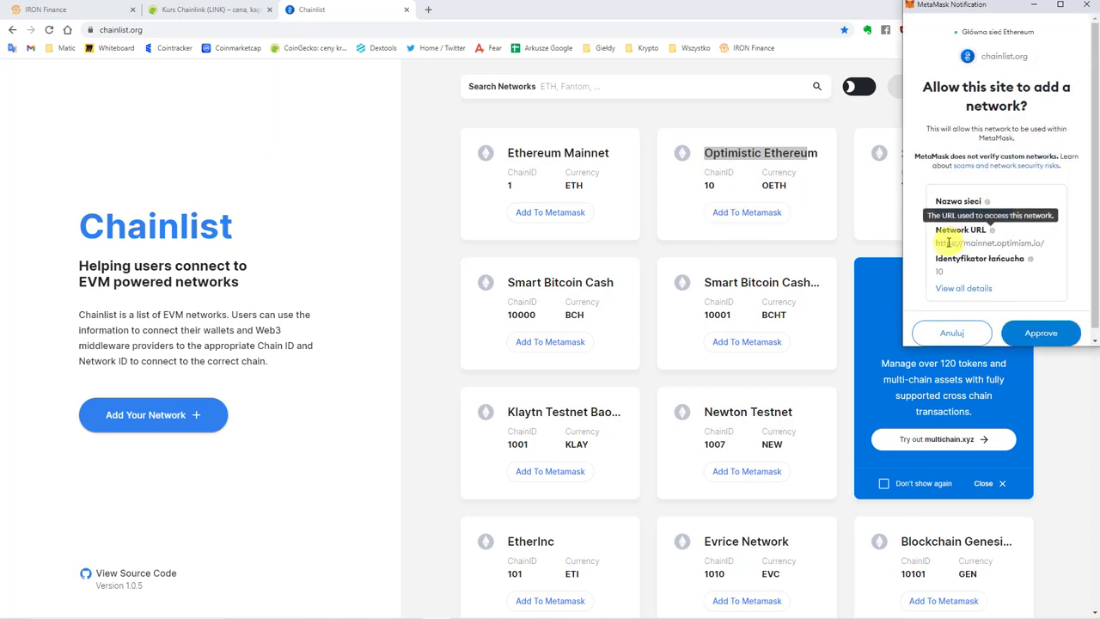
left_click_drag(936, 243, 1043, 244)
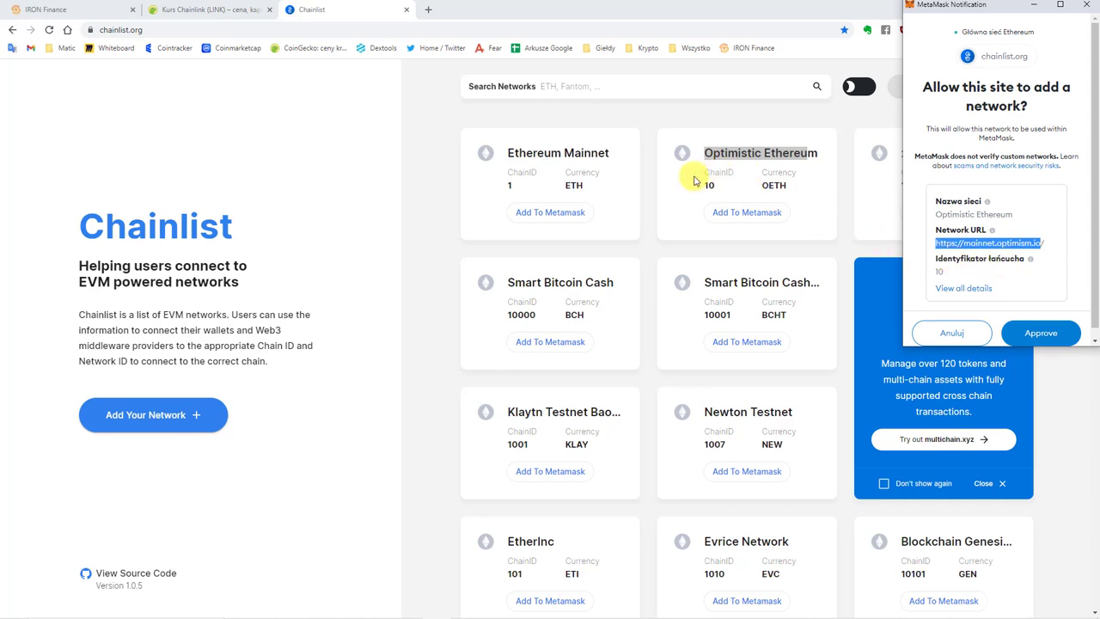
left_click(1065, 335)
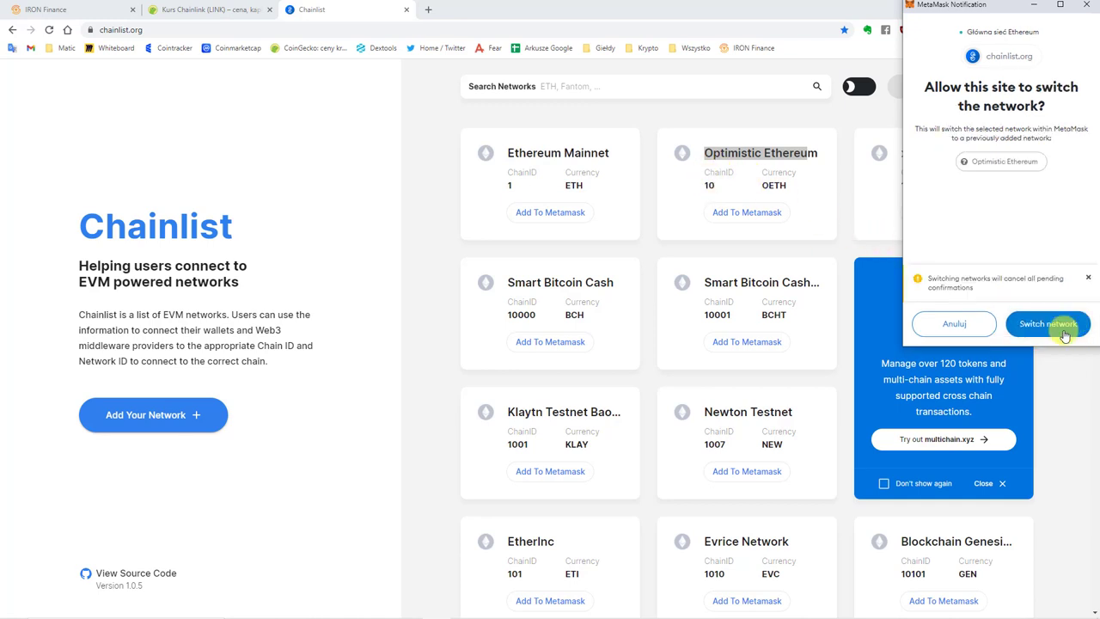
left_click(1058, 325)
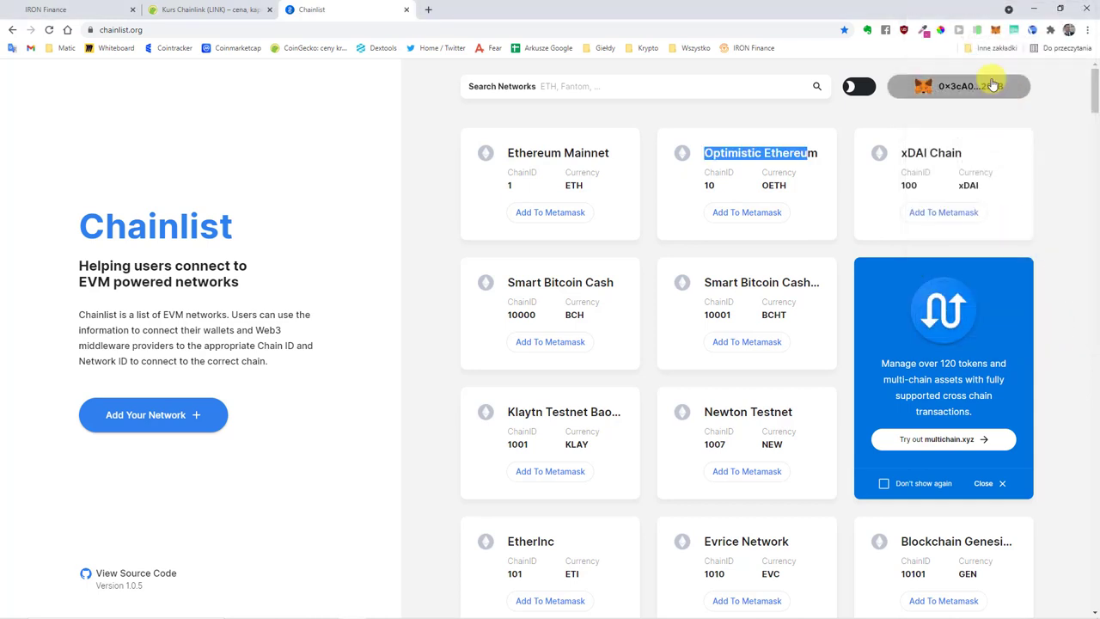
left_click(995, 31)
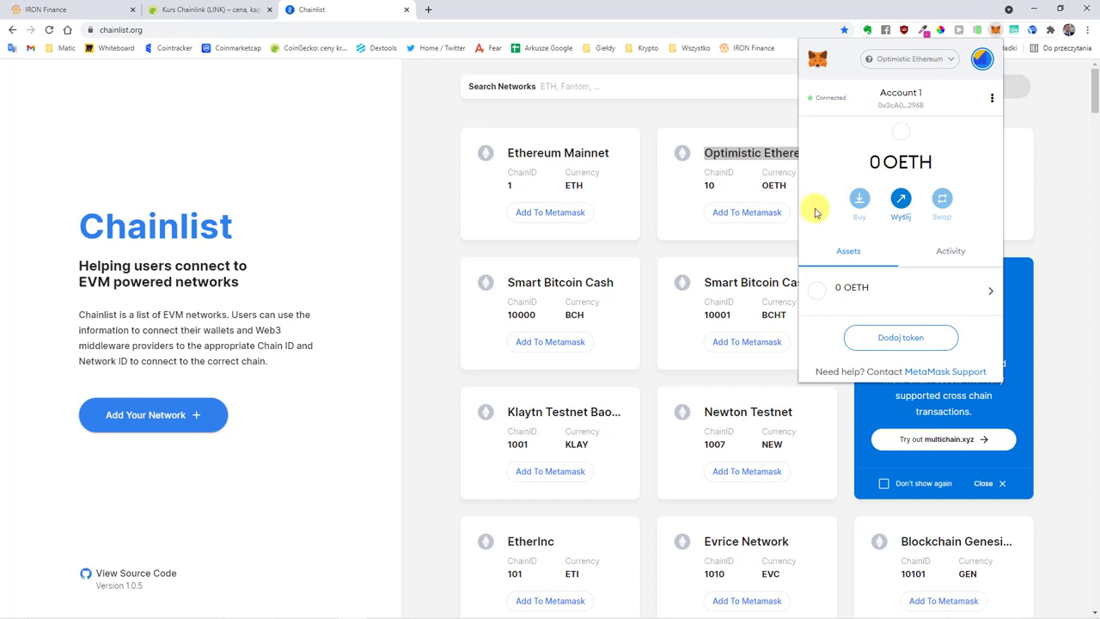
left_click(937, 58)
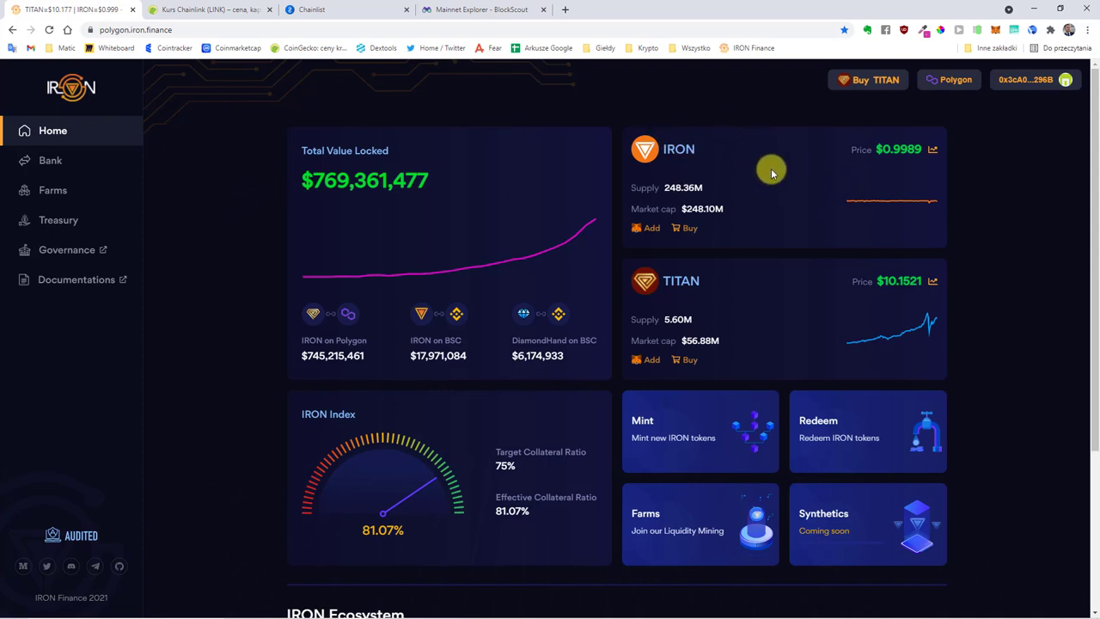
Examine the IRON and TITAN token cards on the IRON Finance home page.
triple_click(636, 147)
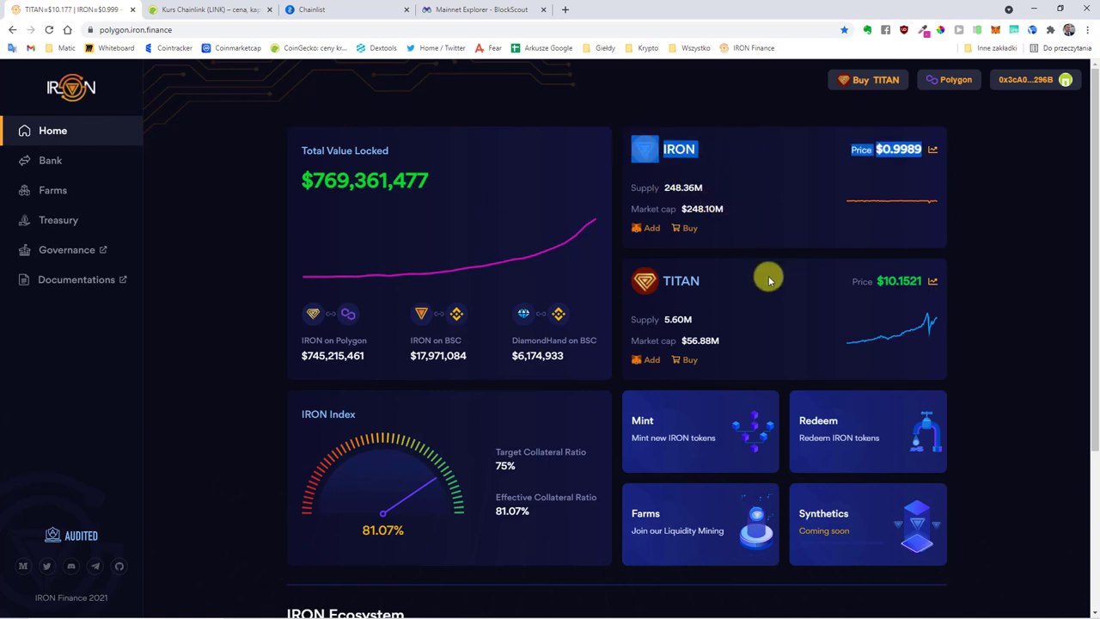
left_click(729, 286)
triple_click(651, 290)
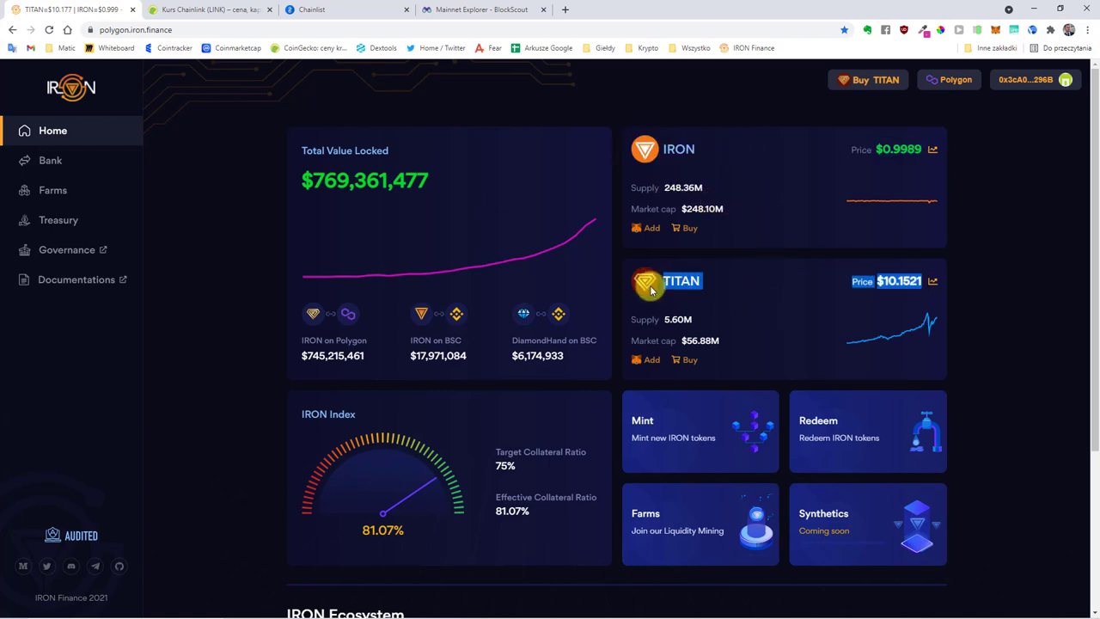
left_click(757, 292)
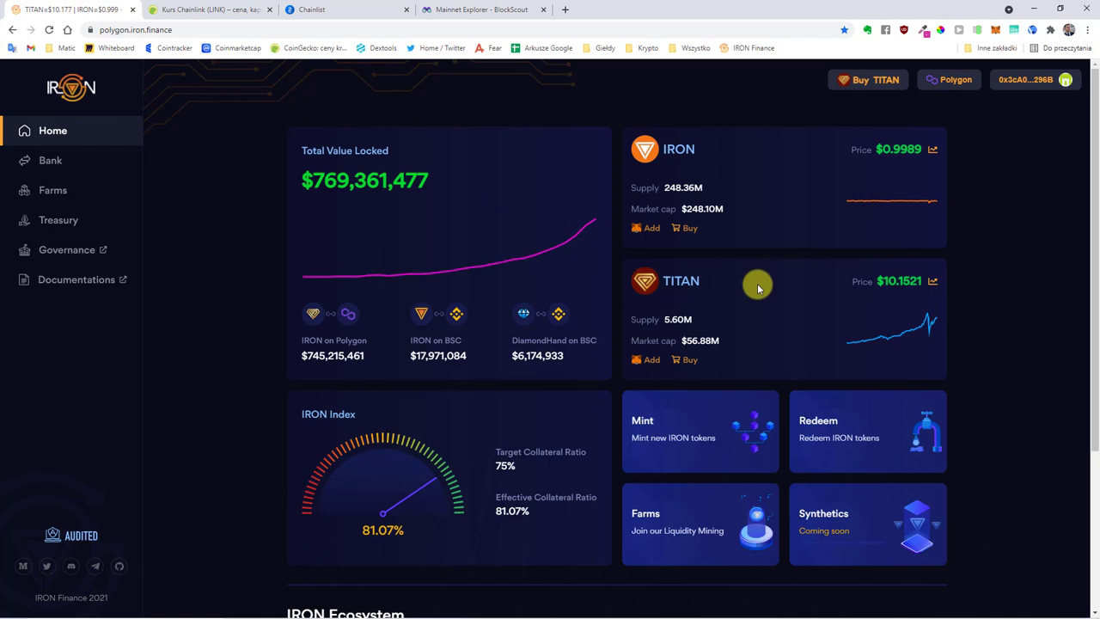
triple_click(693, 282)
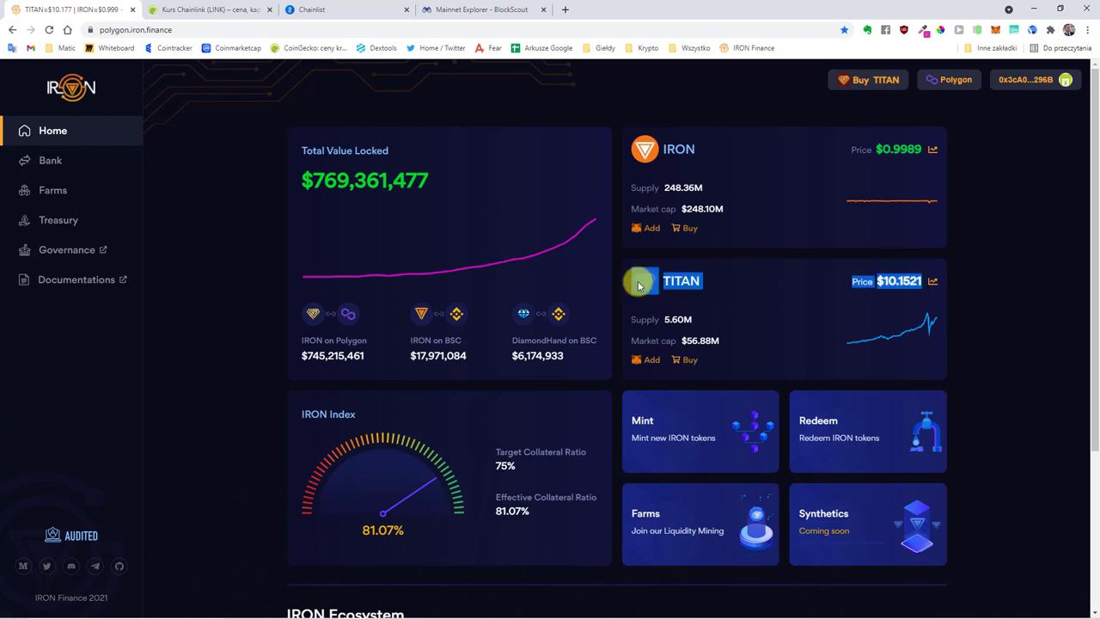
left_click(751, 296)
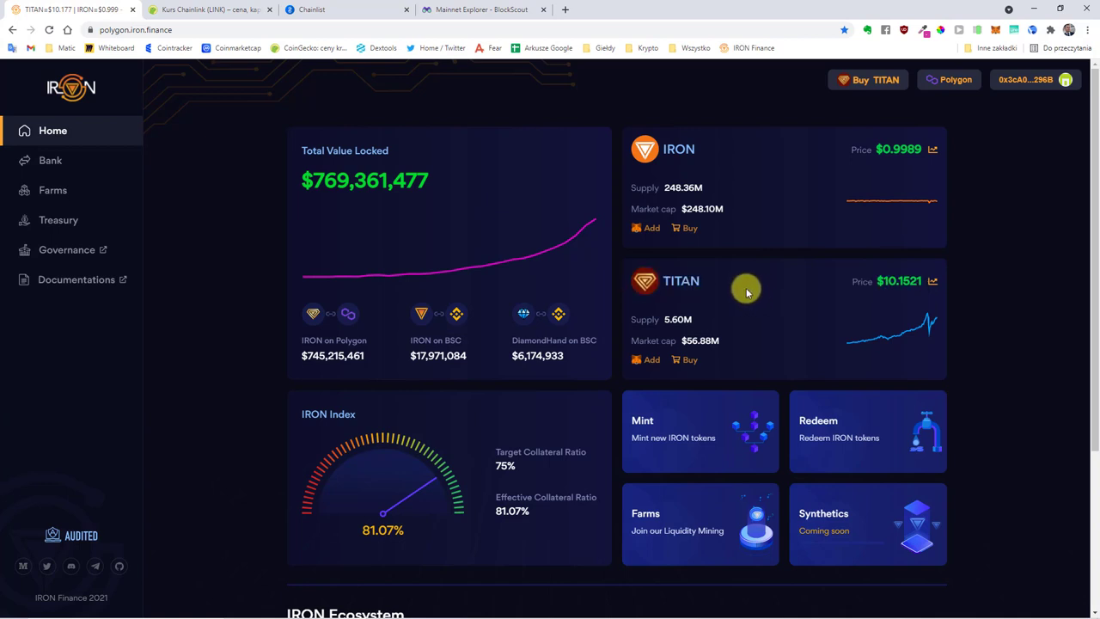
triple_click(671, 284)
left_click(730, 286)
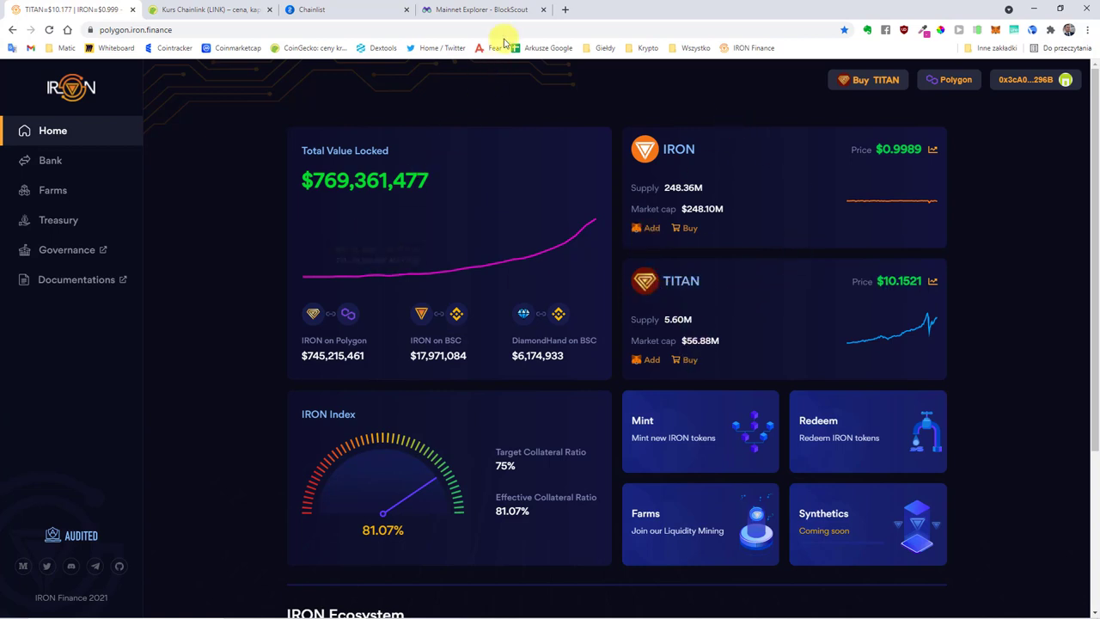
Switch to the Matic Mainnet Explorer, check its web address and open its token list.
left_click(492, 9)
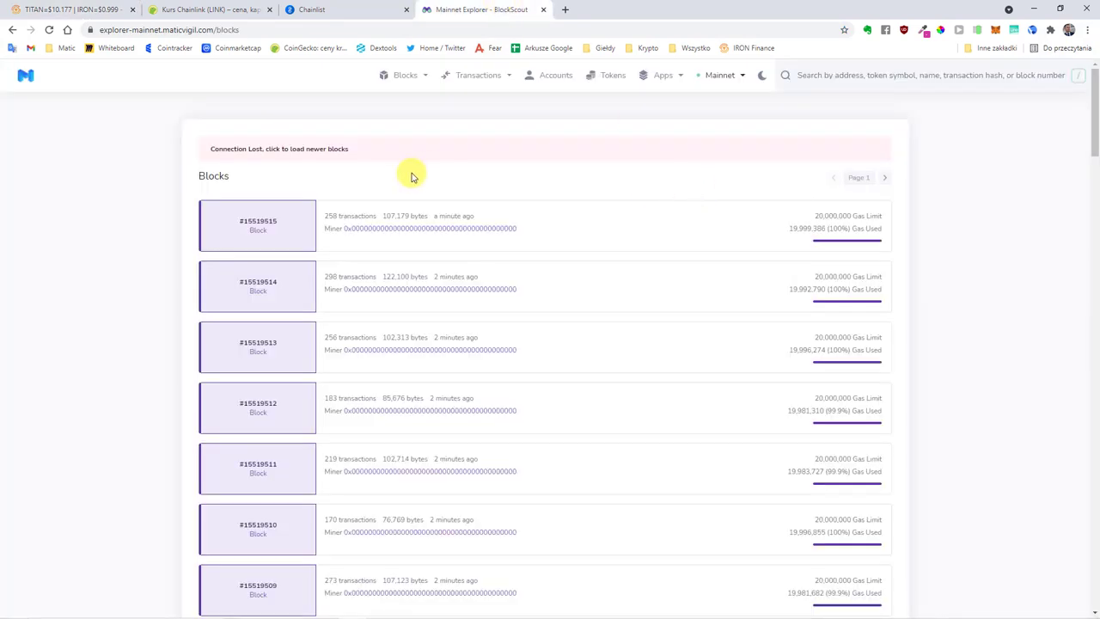
left_click_drag(101, 30, 189, 32)
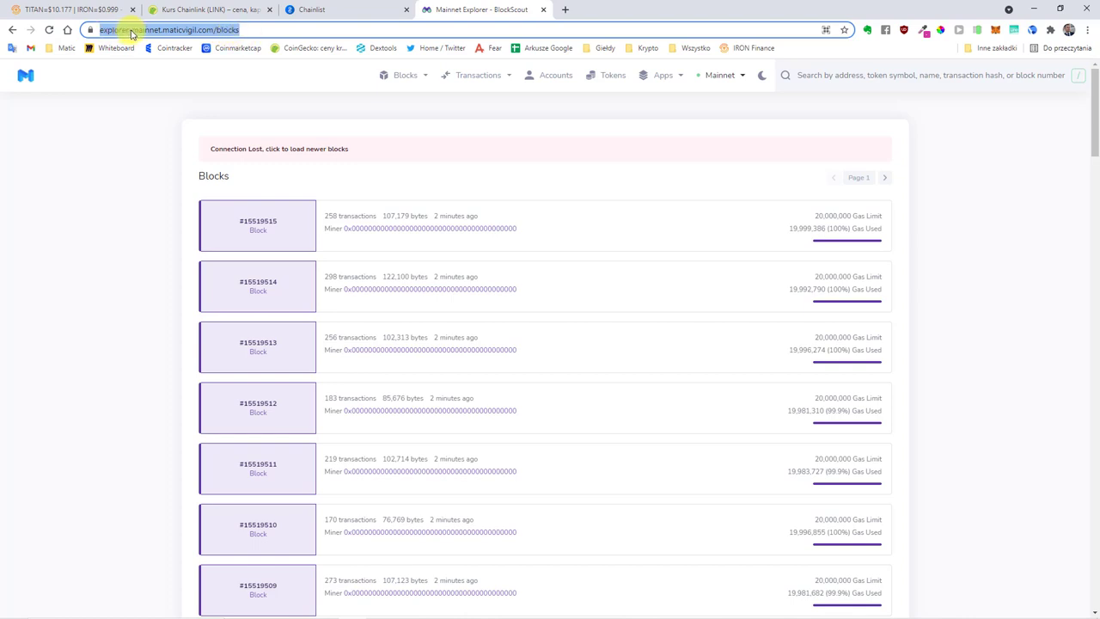
left_click(359, 113)
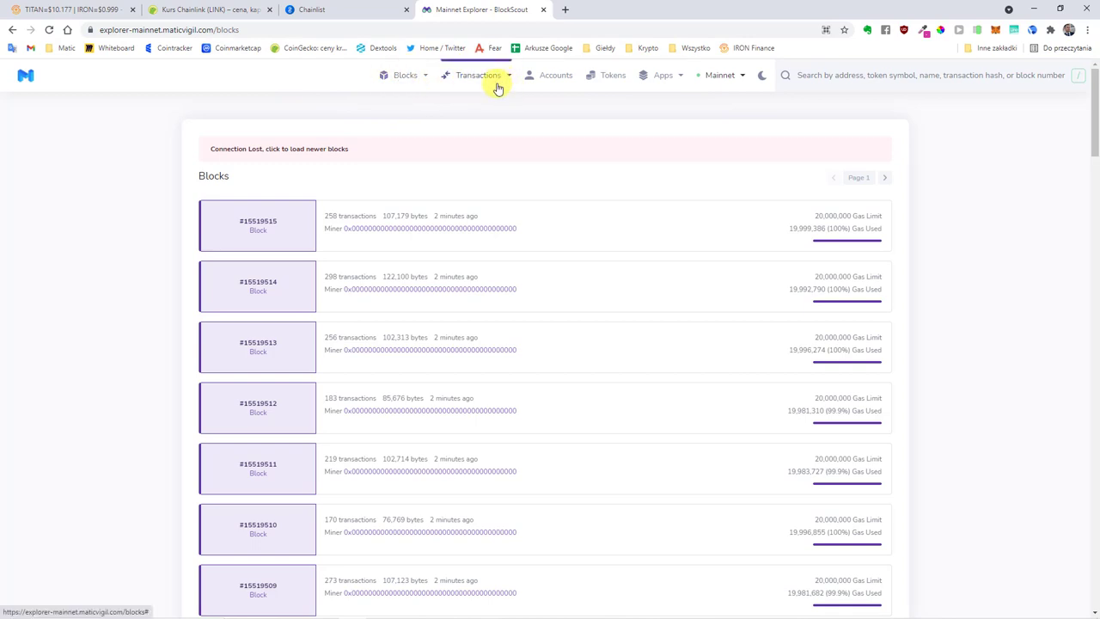
left_click(609, 85)
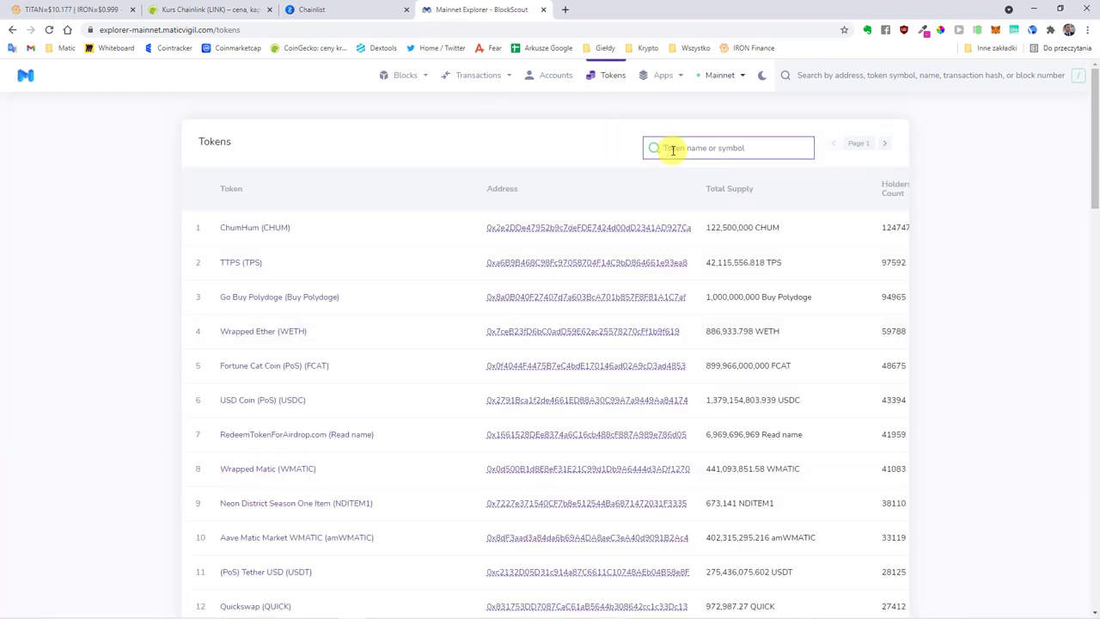
Search the explorer's token list for "titan" and examine the IRON Titanium Token (TITAN) entry.
left_click(672, 150)
type("titan")
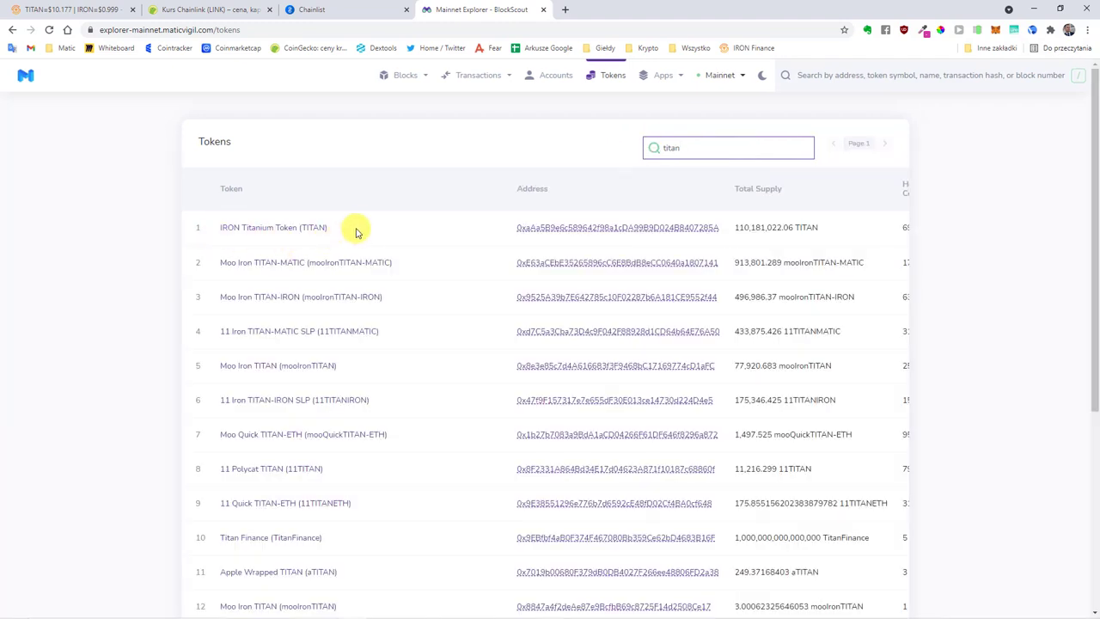
left_click_drag(356, 229, 310, 230)
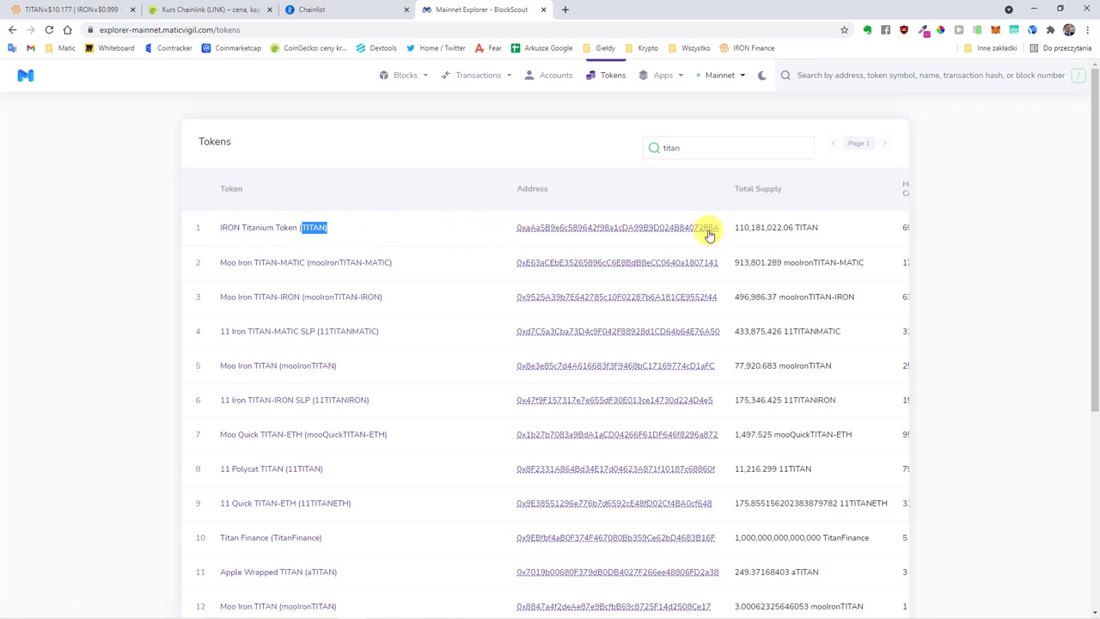
left_click(769, 246)
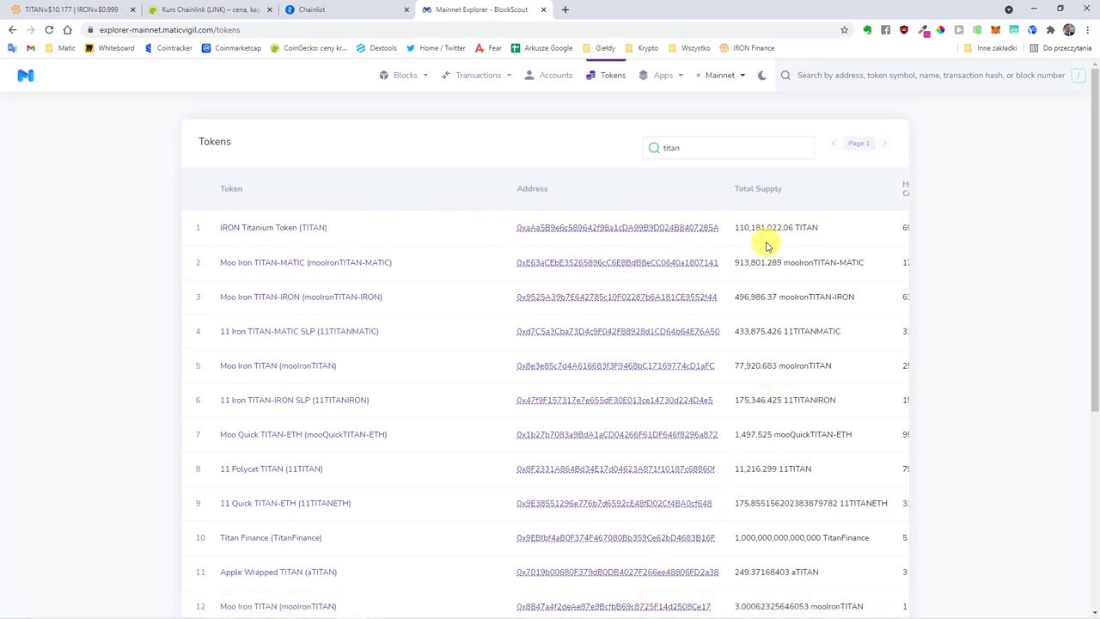
Search the token list for "dfyn" and copy the contract address of DFYN Token (PoS).
left_click(704, 146)
type("df")
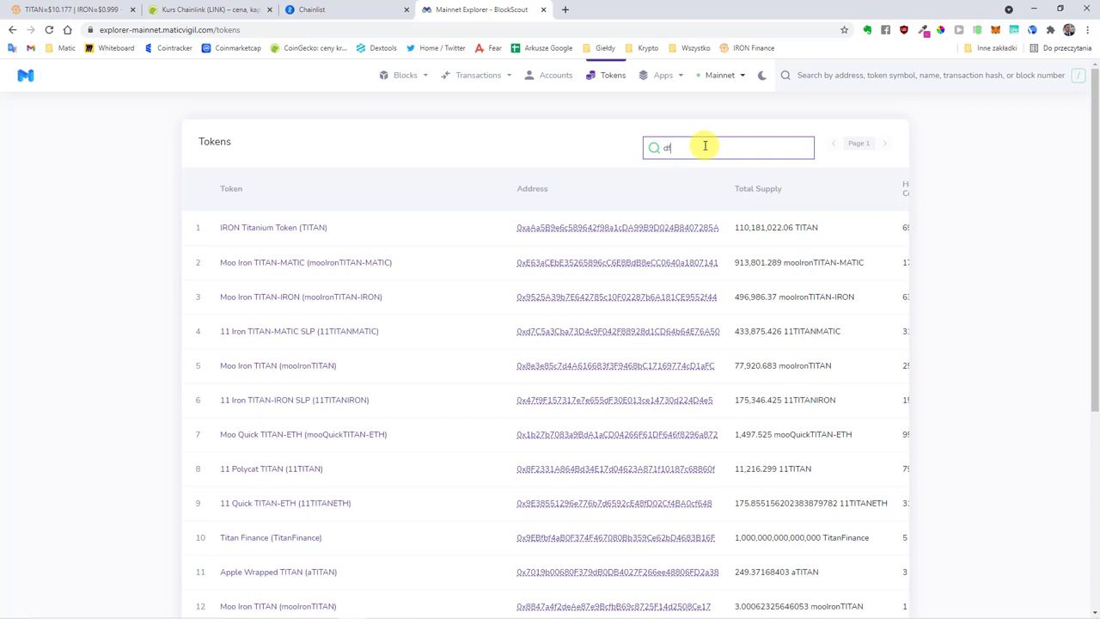
type("yn")
left_click_drag(570, 218, 384, 220)
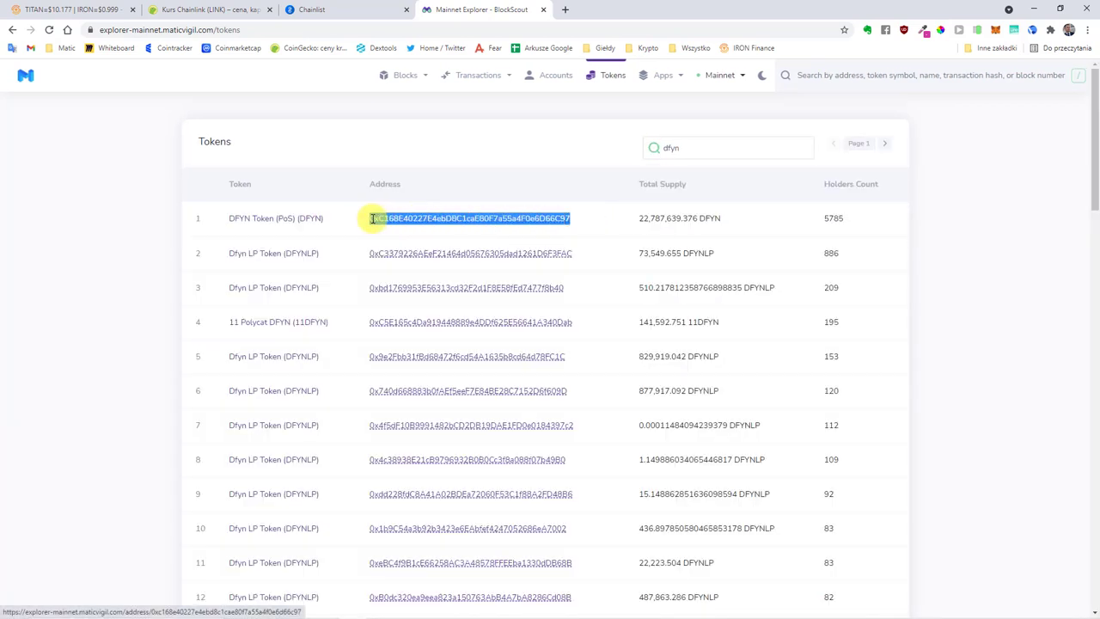
Add DFYN to MetaMask on Matic Mainnet as a custom token using the copied contract address.
left_click(997, 33)
scroll(902, 185, "down", 5)
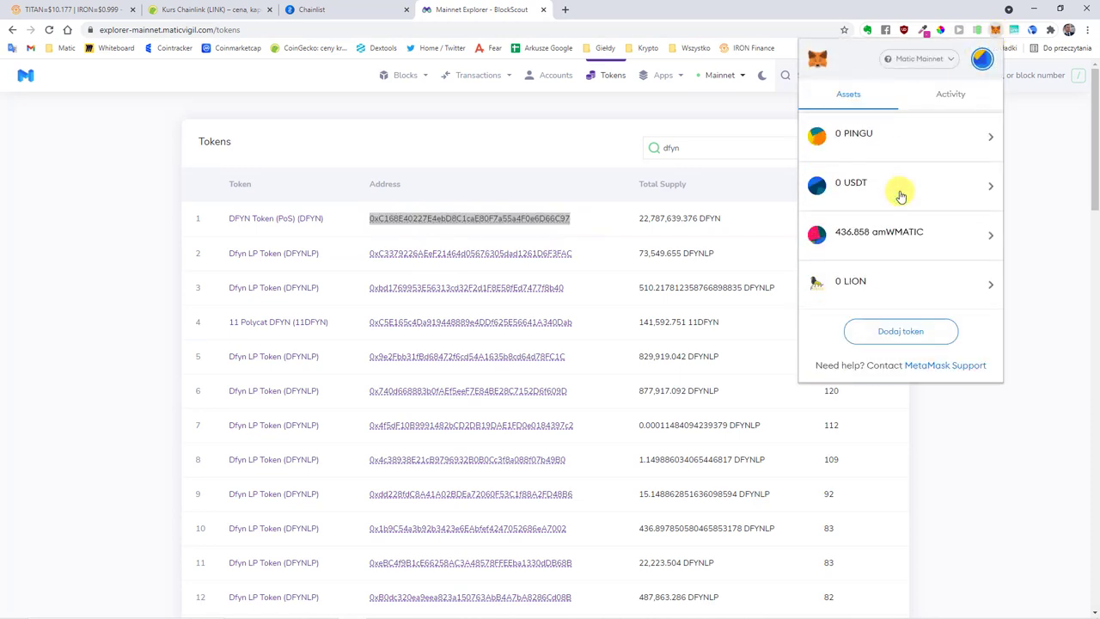
left_click(905, 333)
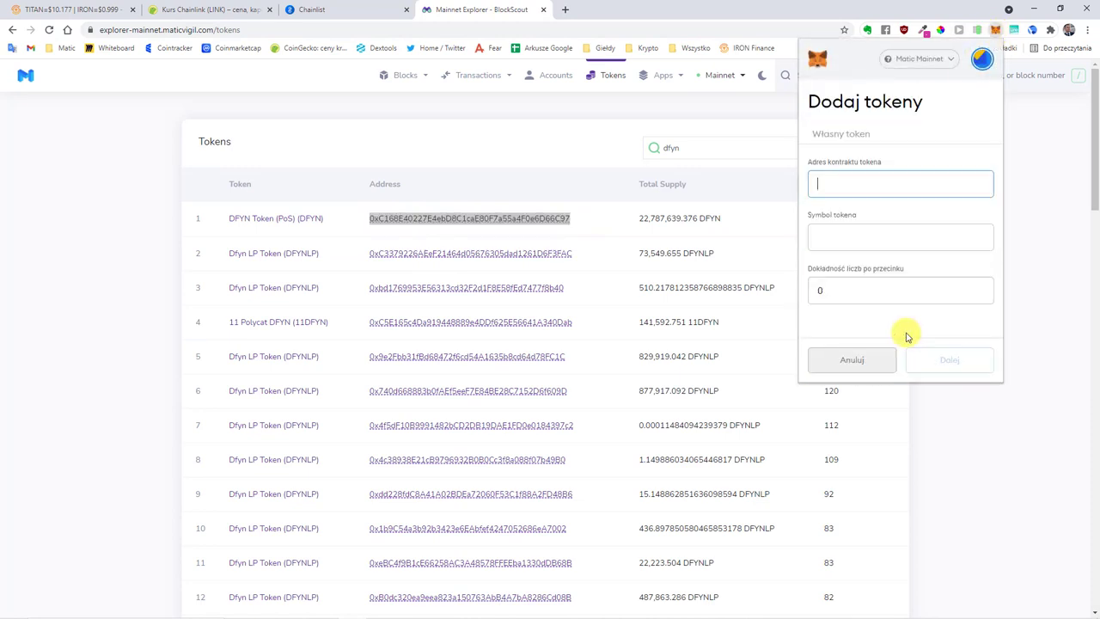
key("ctrl+v")
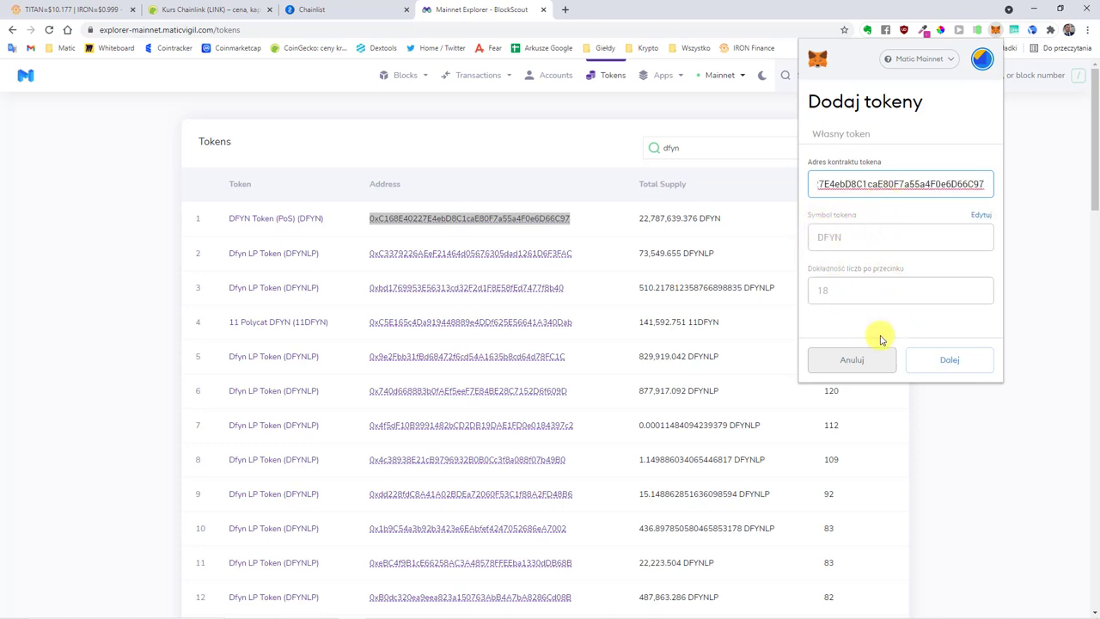
left_click(948, 365)
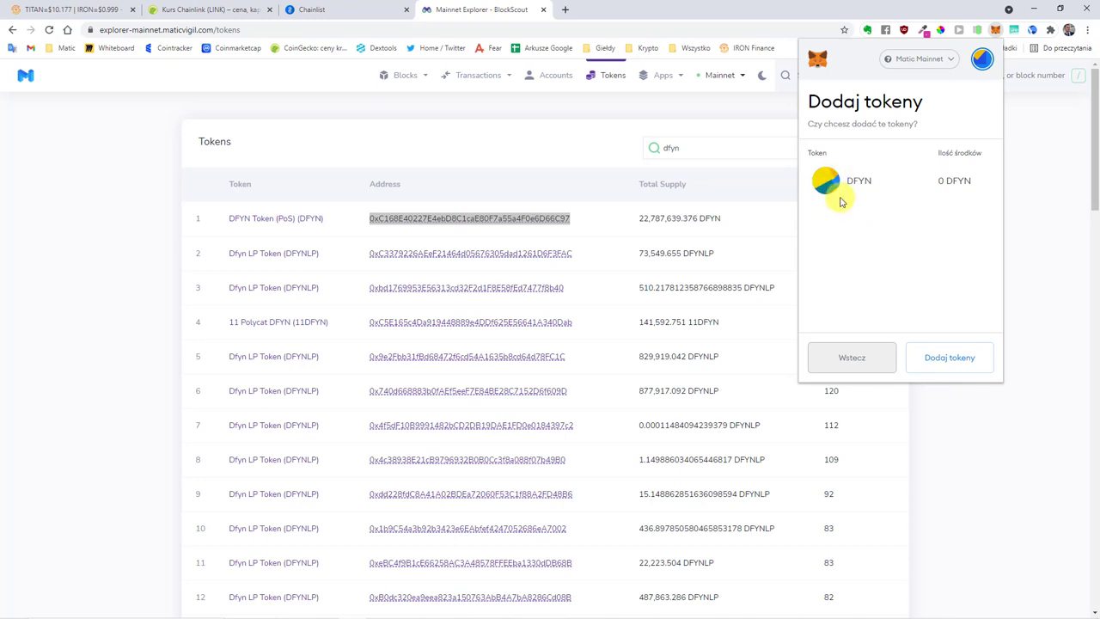
left_click(979, 373)
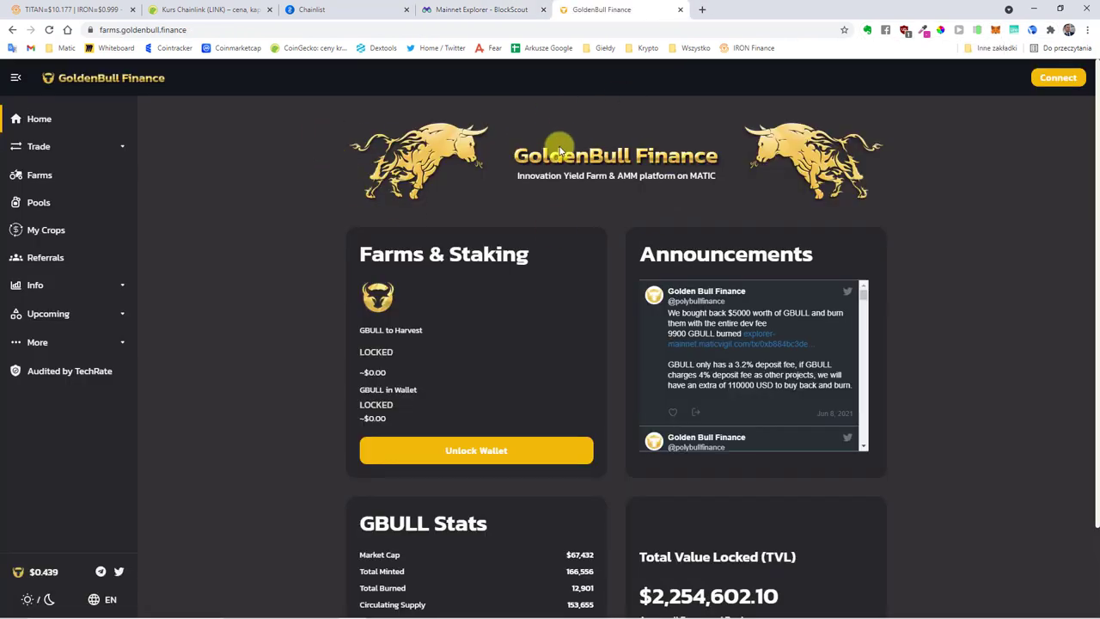
Open GoldenBull Finance's exchange on QuickSwap and acknowledge the import warning for GoldenBullToken (GBULL).
left_click(38, 148)
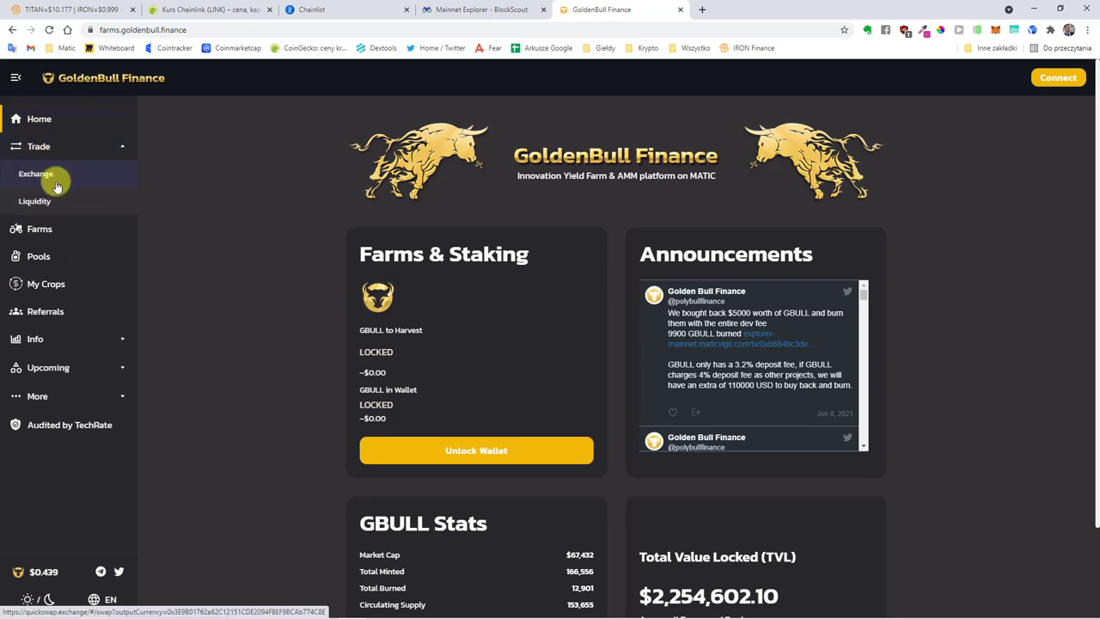
left_click(48, 178)
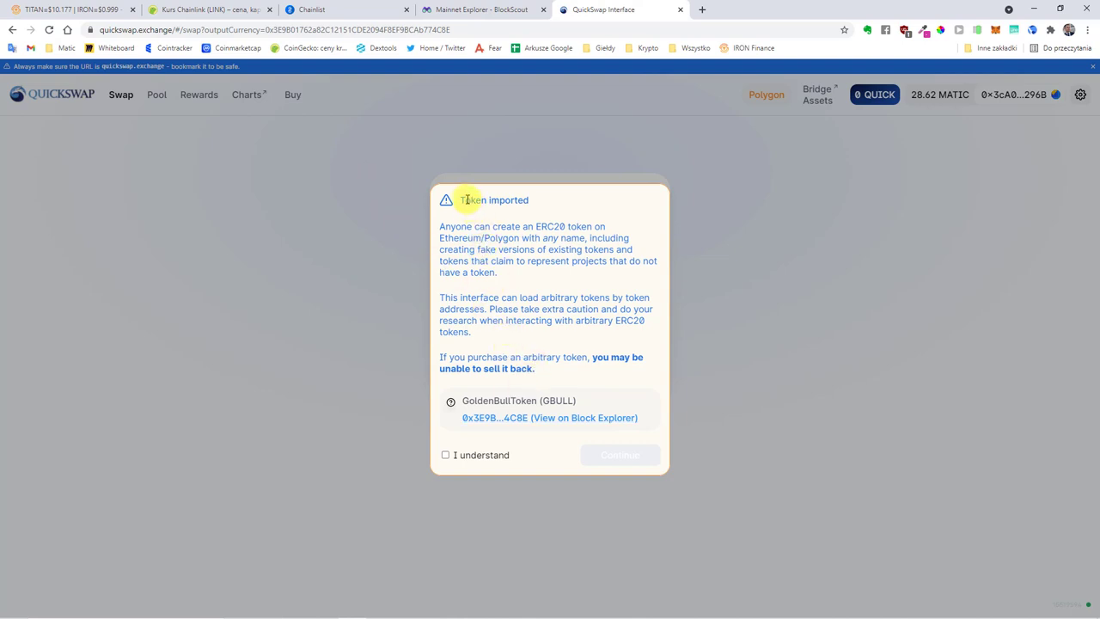
left_click_drag(462, 198, 531, 212)
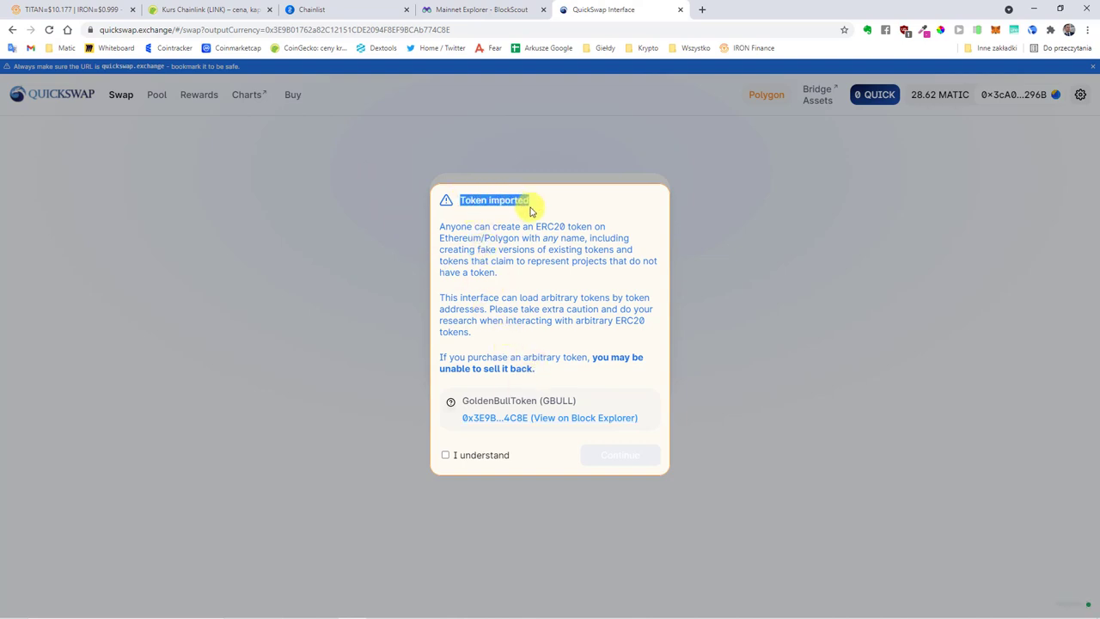
left_click(445, 456)
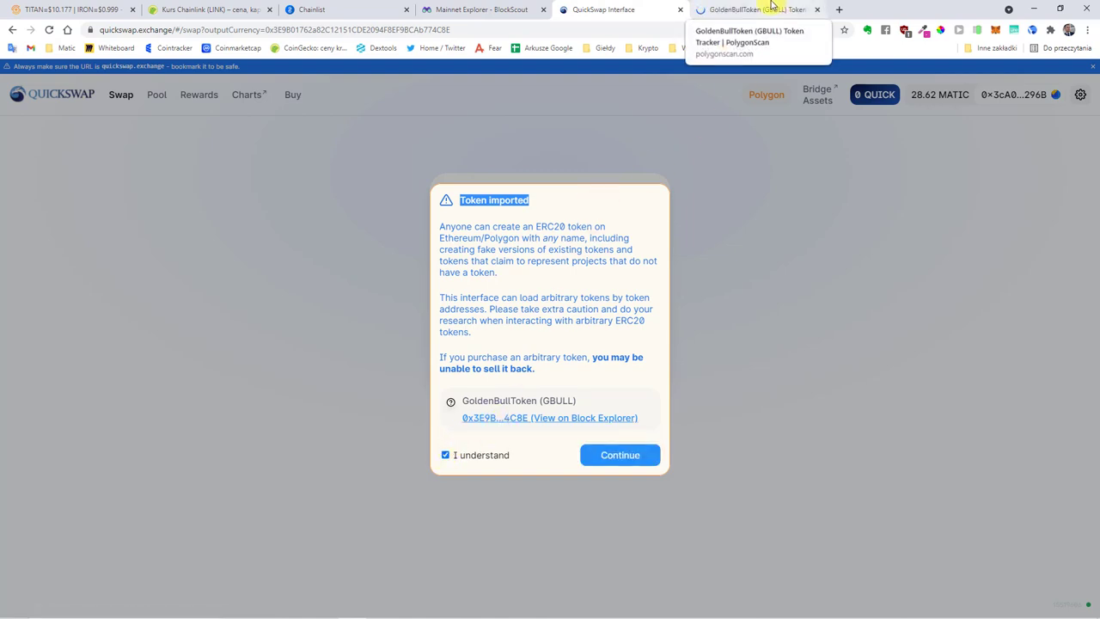
Switch to GoldenBullToken's PolygonScan page, check its web address and copy the token's contract address.
left_click(772, 7)
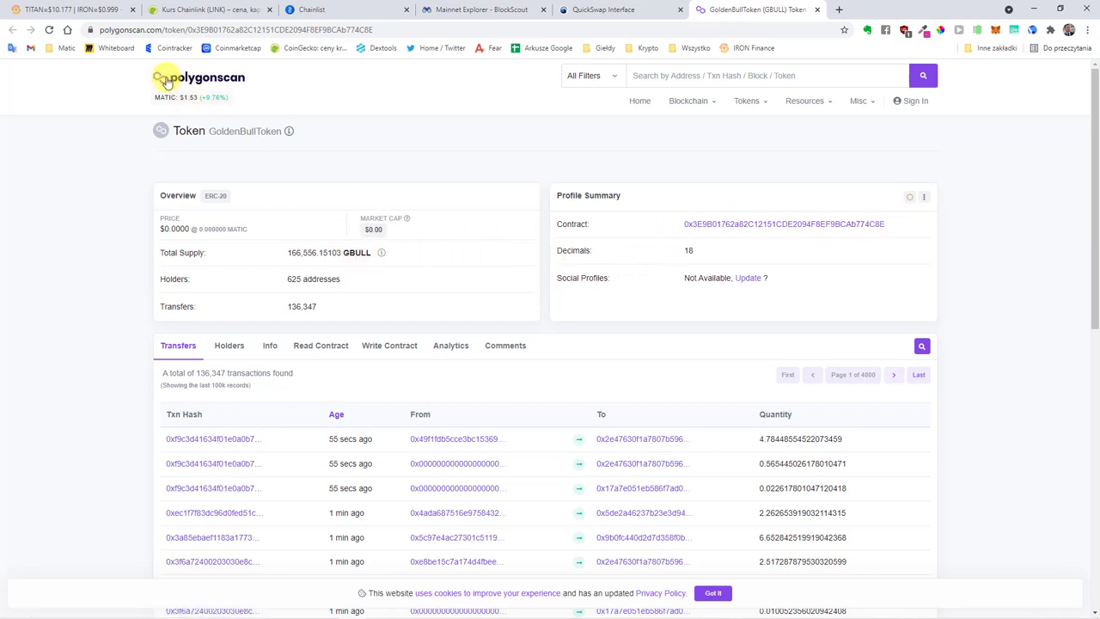
left_click(102, 29)
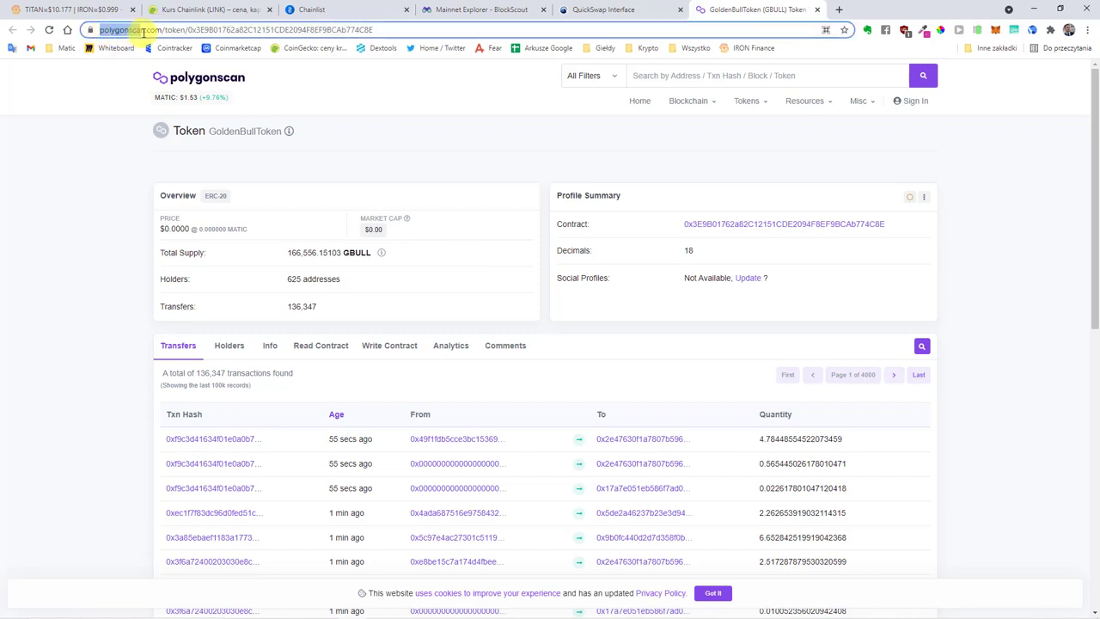
left_click(893, 225)
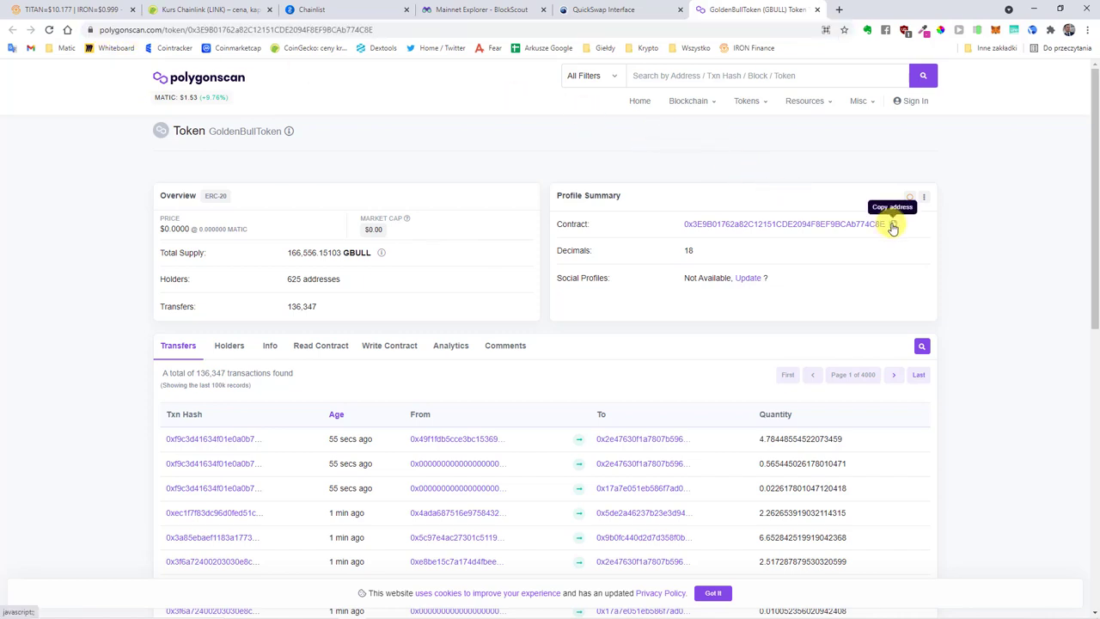
Add GBULL to MetaMask on Matic Mainnet as a custom token using the copied contract address, and return to the asset list.
left_click(996, 32)
scroll(899, 193, "down", 8)
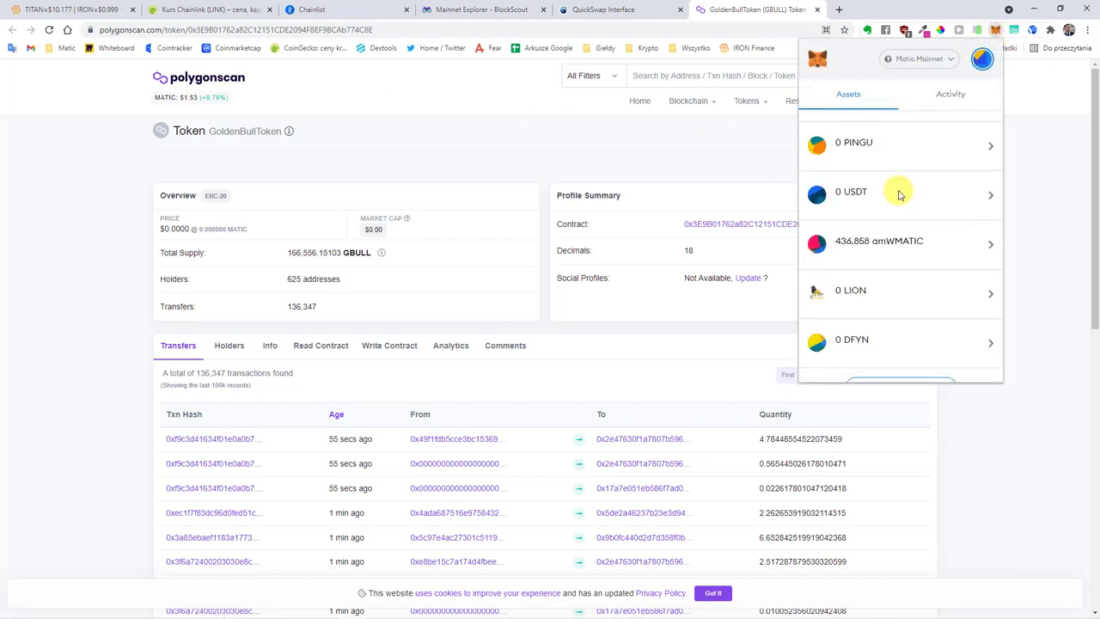
scroll(899, 192, "down", 3)
left_click(899, 331)
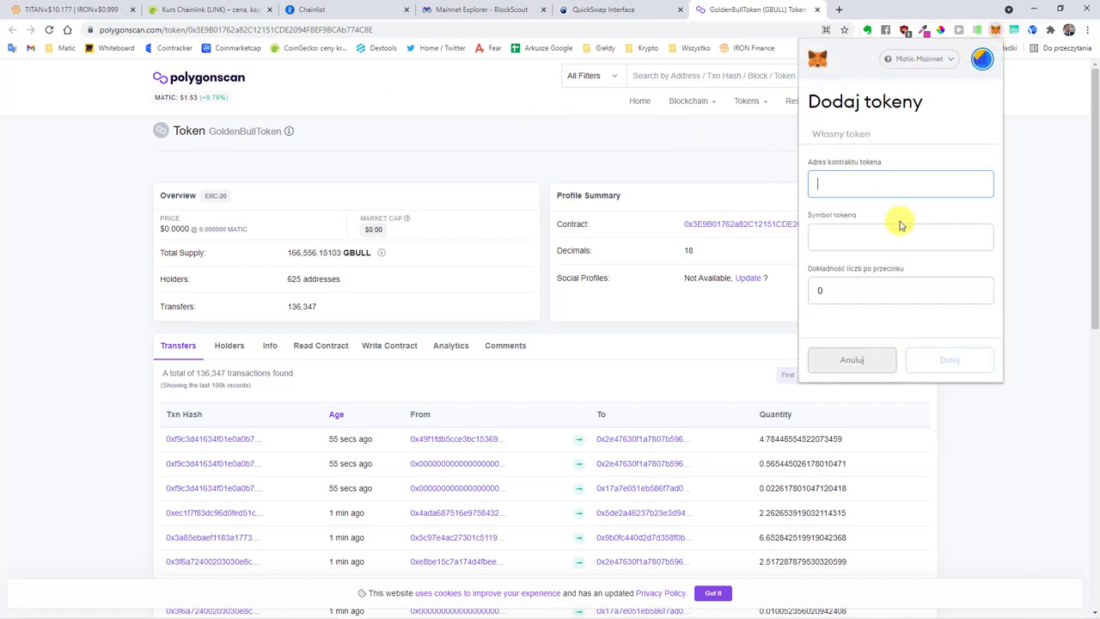
right_click(870, 185)
left_click(907, 271)
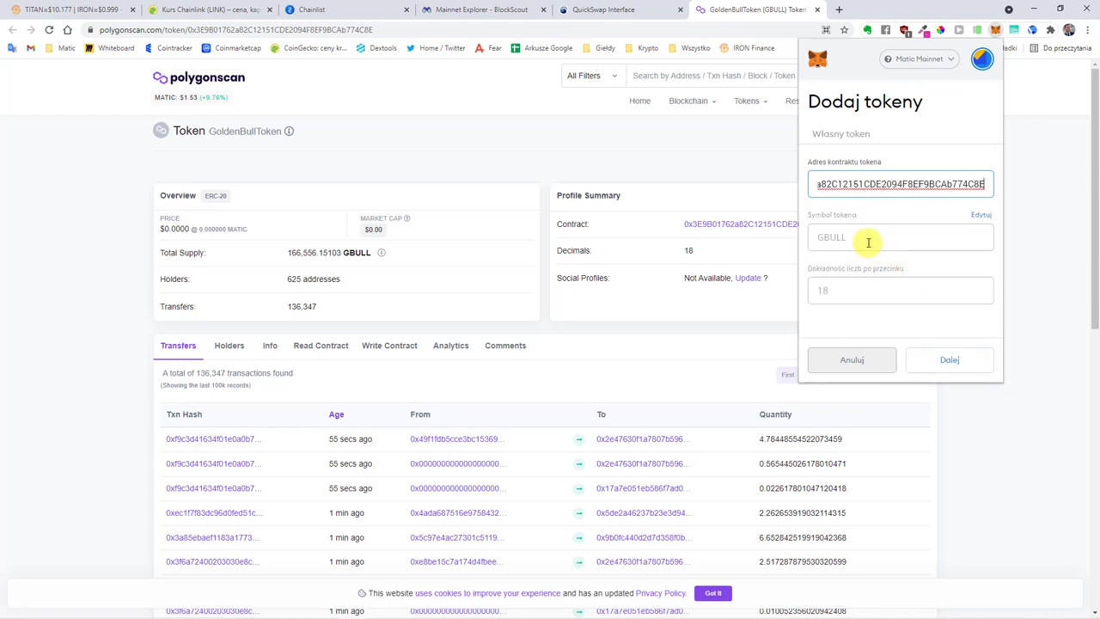
left_click(836, 237)
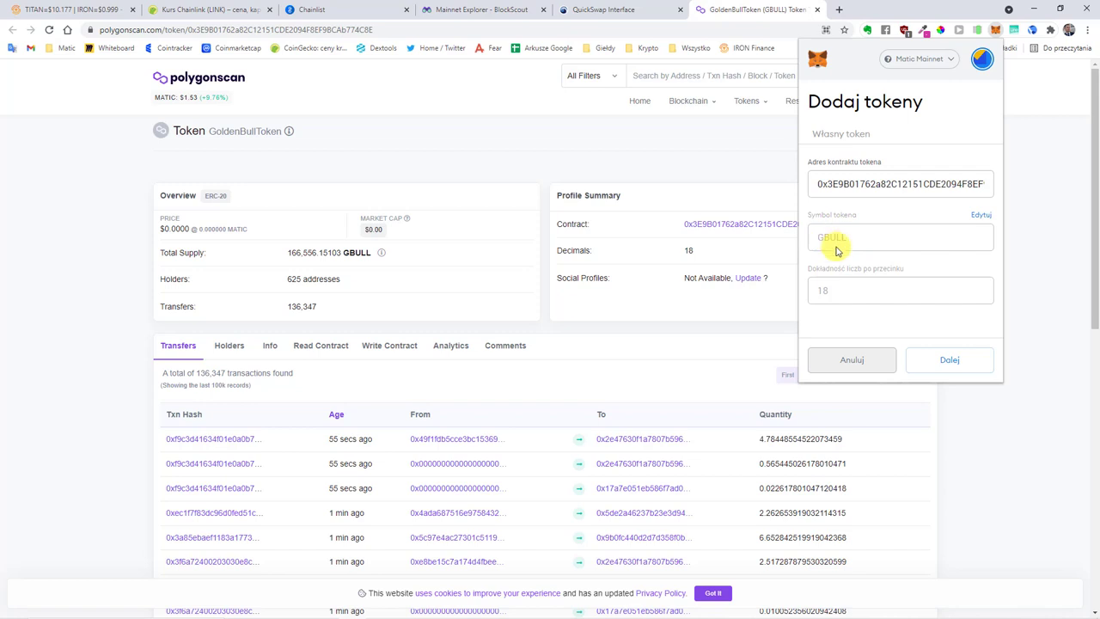
left_click(929, 360)
left_click(930, 359)
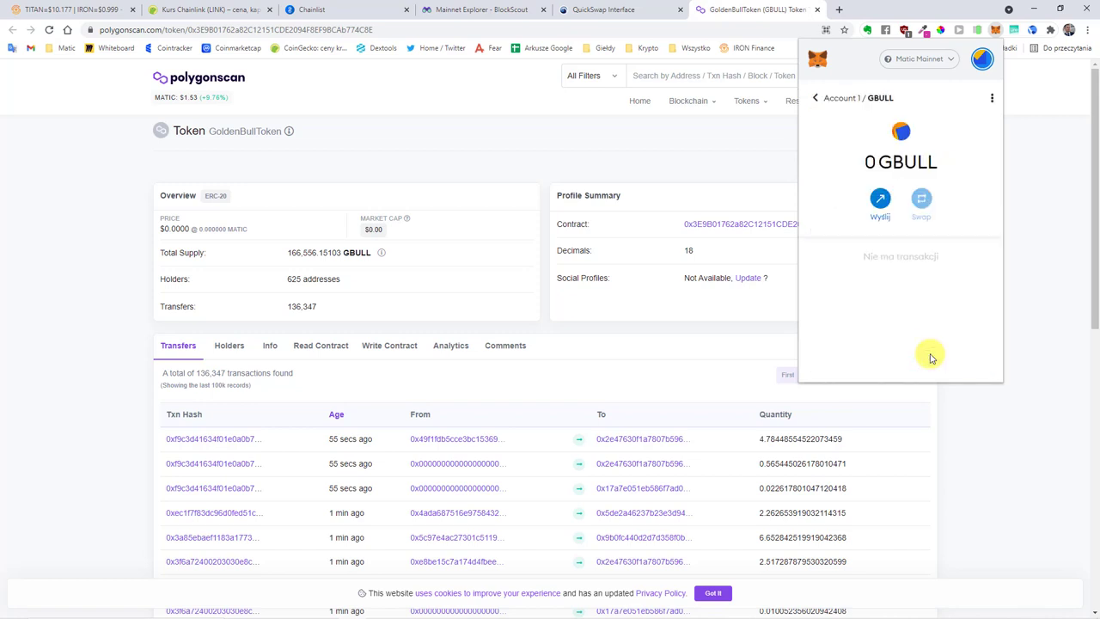
left_click(818, 98)
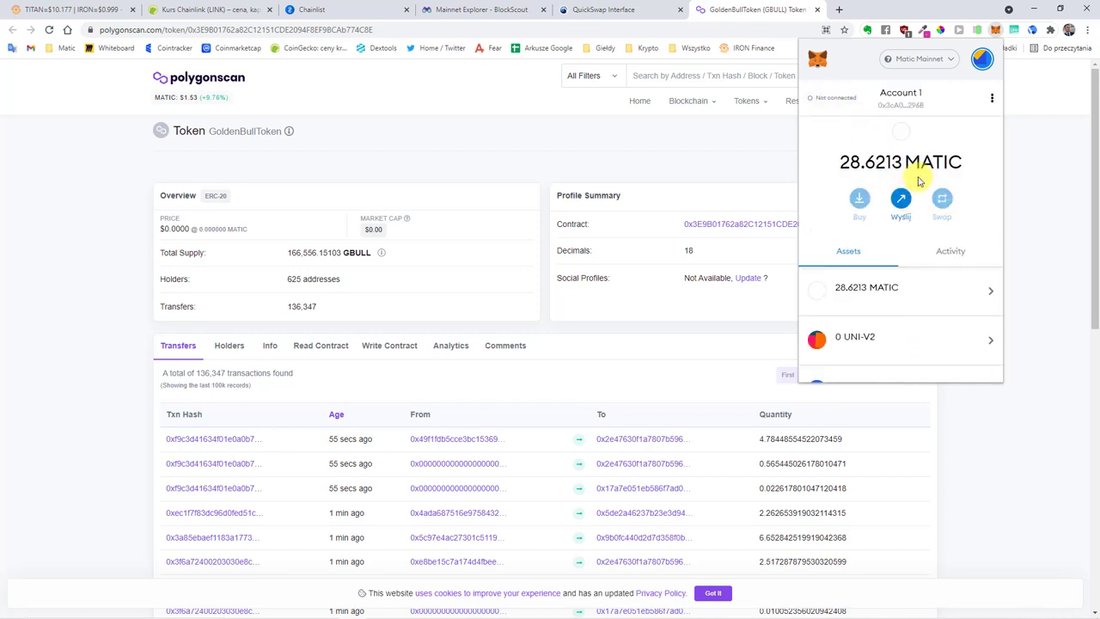
scroll(931, 152, "down", 10)
Continue past QuickSwap's token import warning and enter the maximum MATIC amount to swap for GBULL.
left_click(669, 4)
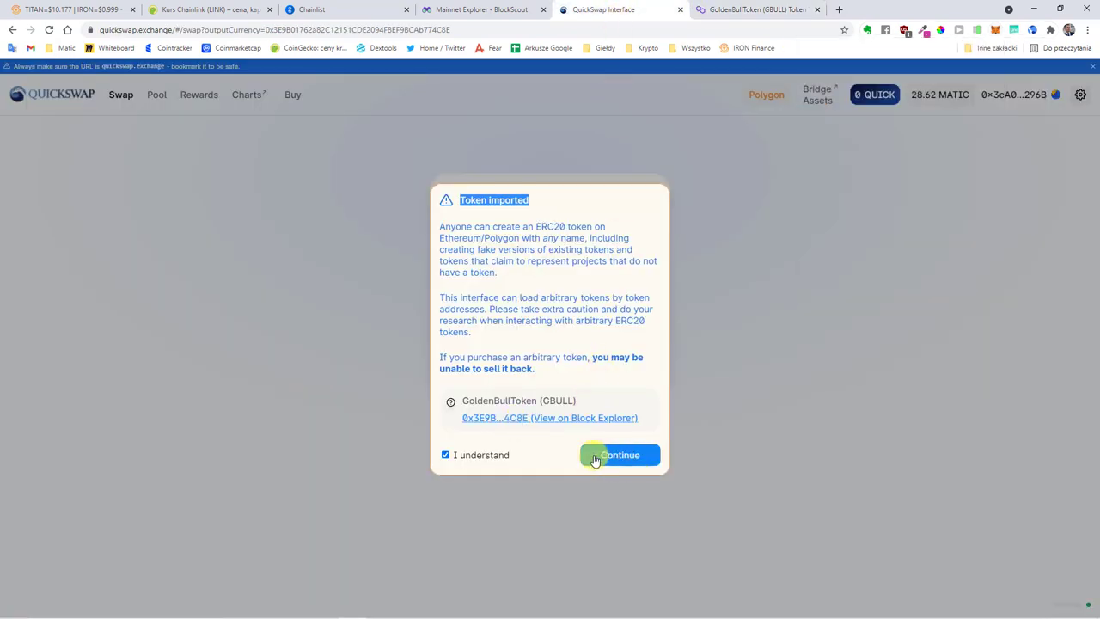
left_click(622, 458)
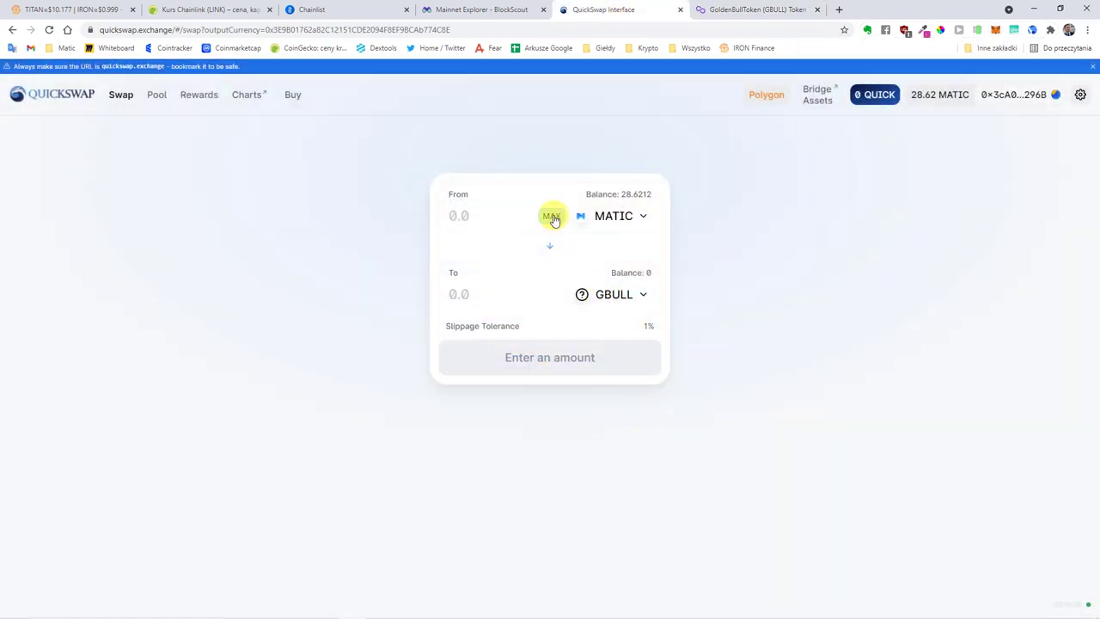
left_click(552, 217)
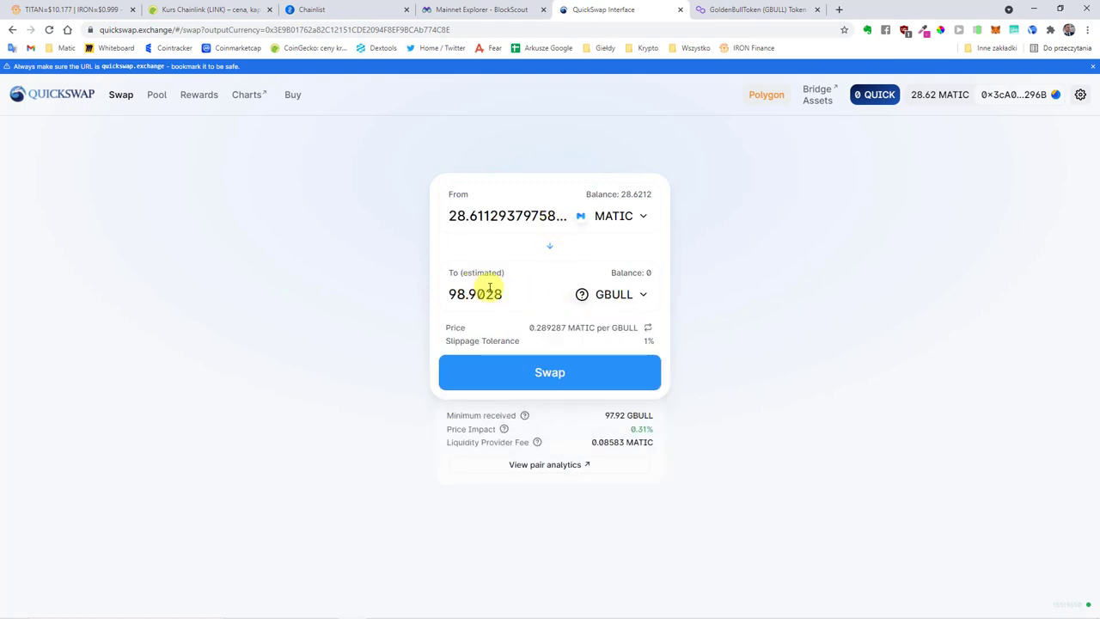
left_click_drag(560, 294, 392, 287)
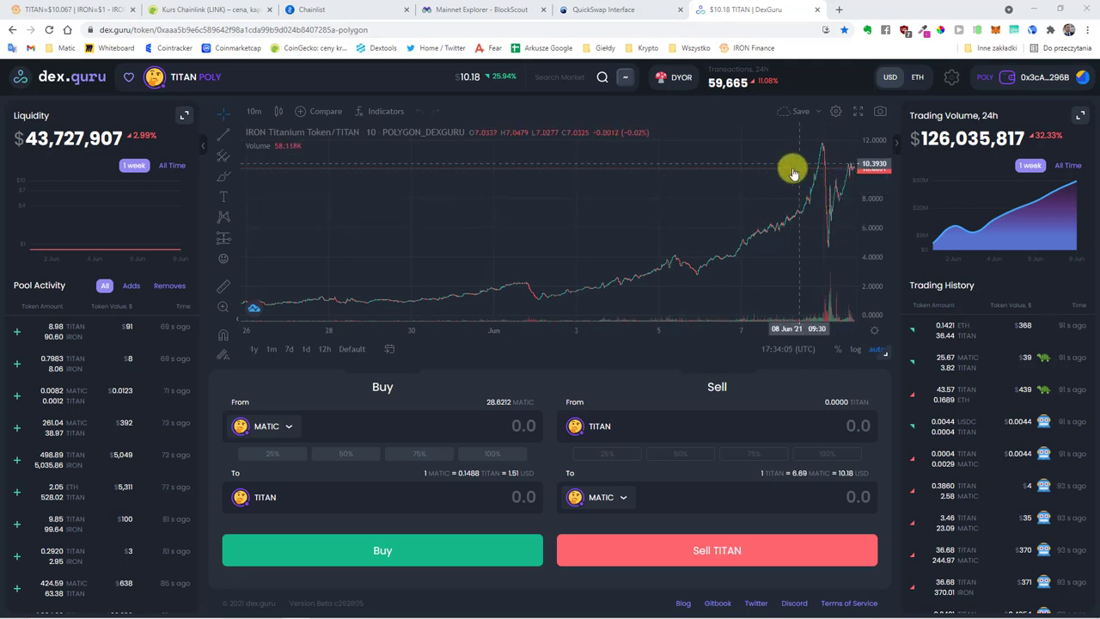
Set the IRON Titanium Token (TITAN) price chart on dex.guru to a 5-minute interval.
scroll(800, 170, "up", 5)
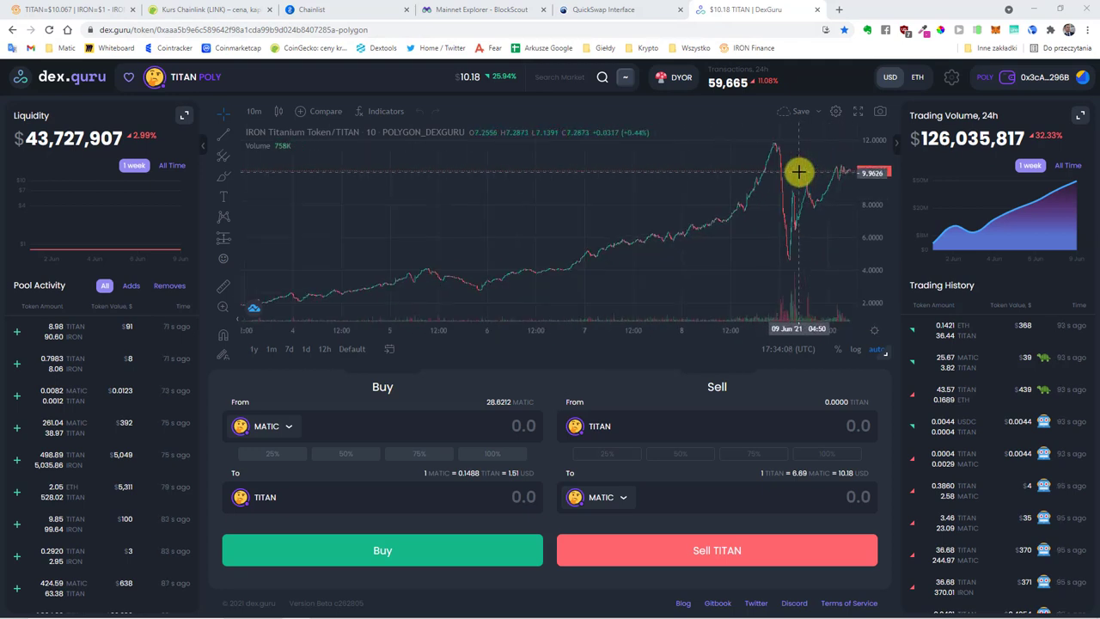
scroll(799, 172, "down", 5)
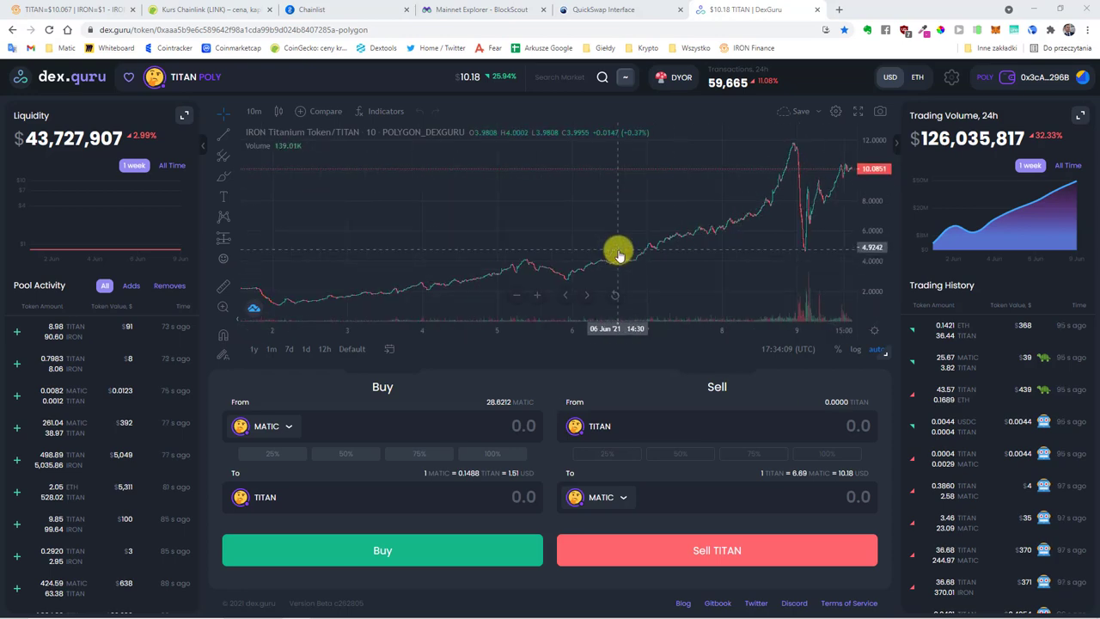
scroll(589, 276, "up", 3)
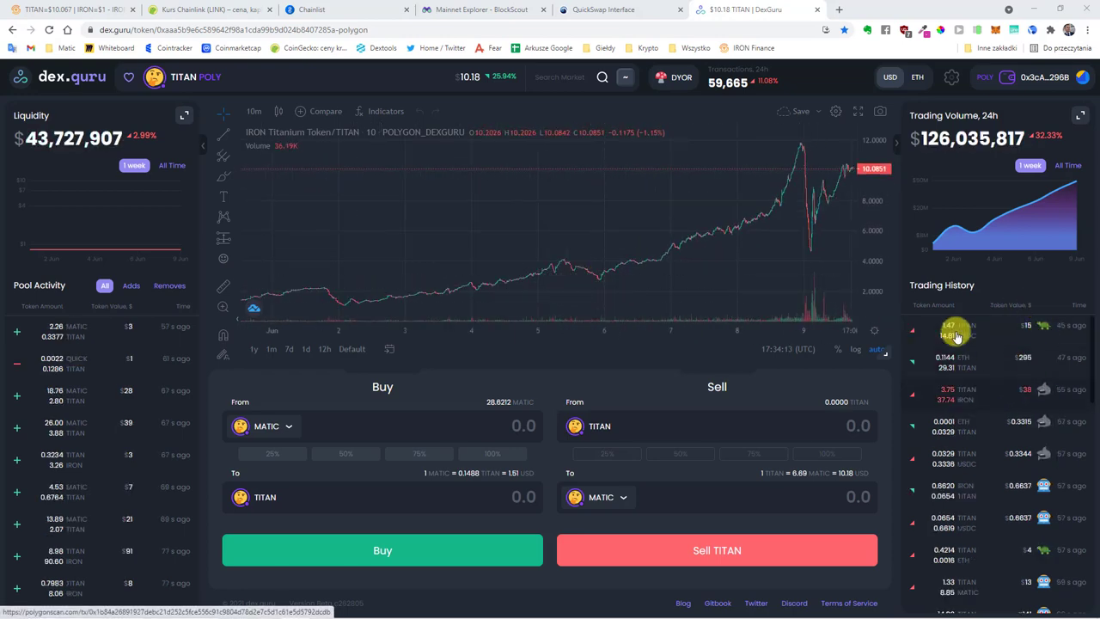
left_click(254, 114)
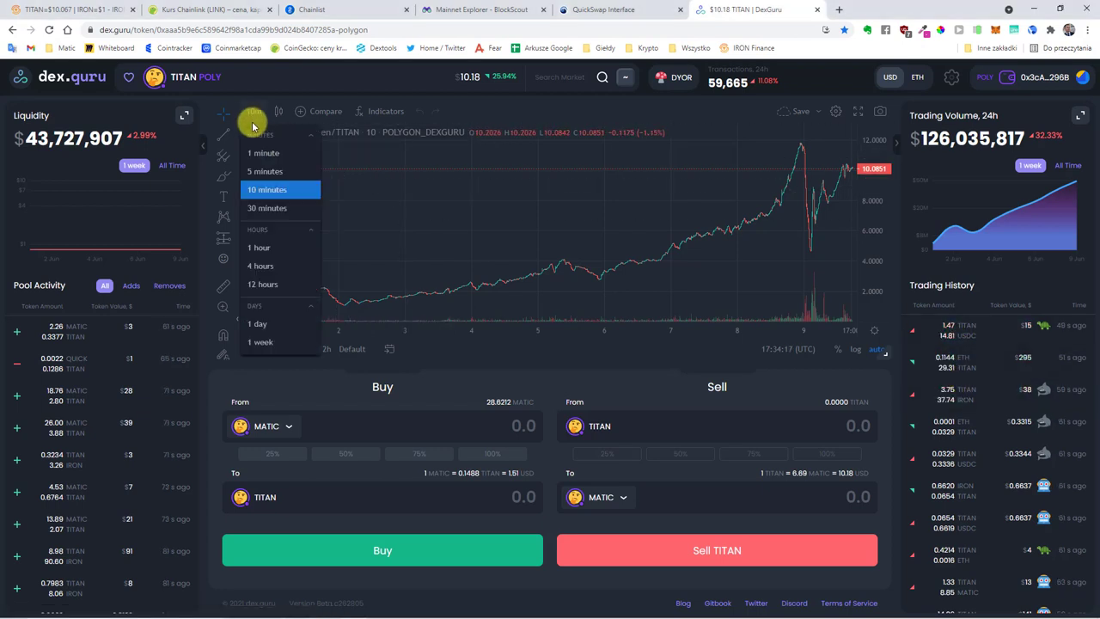
left_click(253, 154)
left_click(253, 111)
left_click(265, 171)
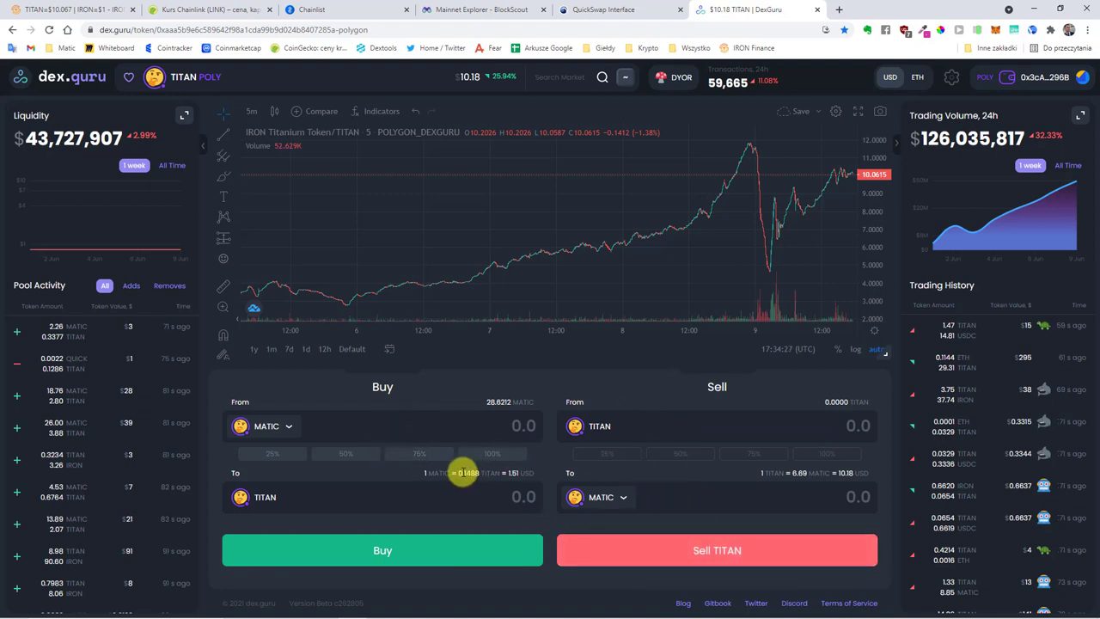
Examine TITAN's recent price movements on the 5-minute chart at several time ranges.
scroll(810, 181, "up", 2)
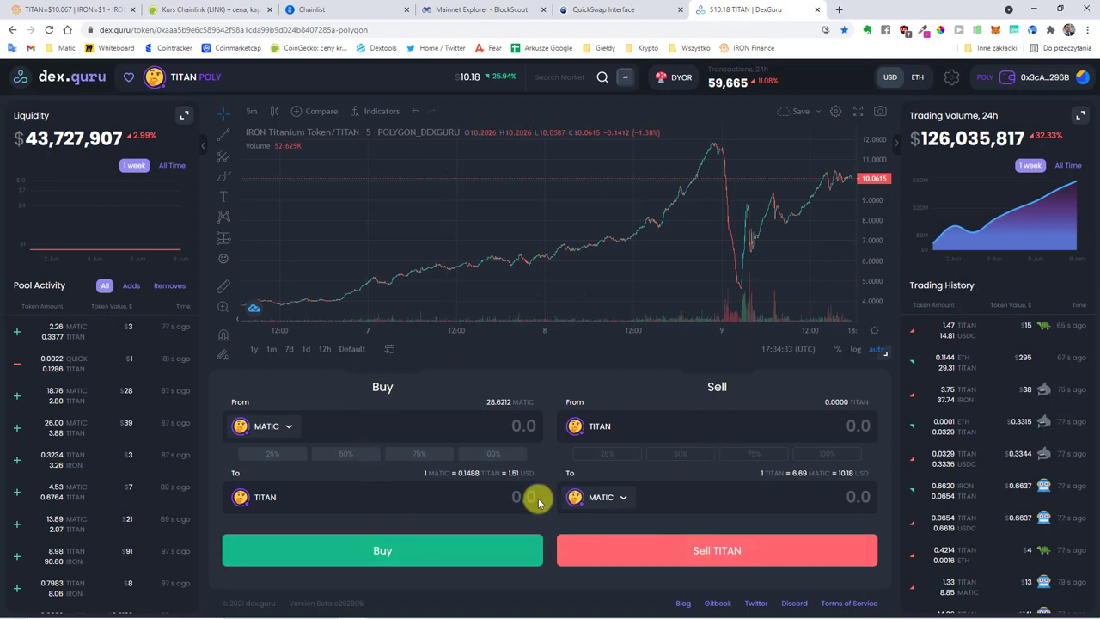
scroll(666, 233, "up", 1)
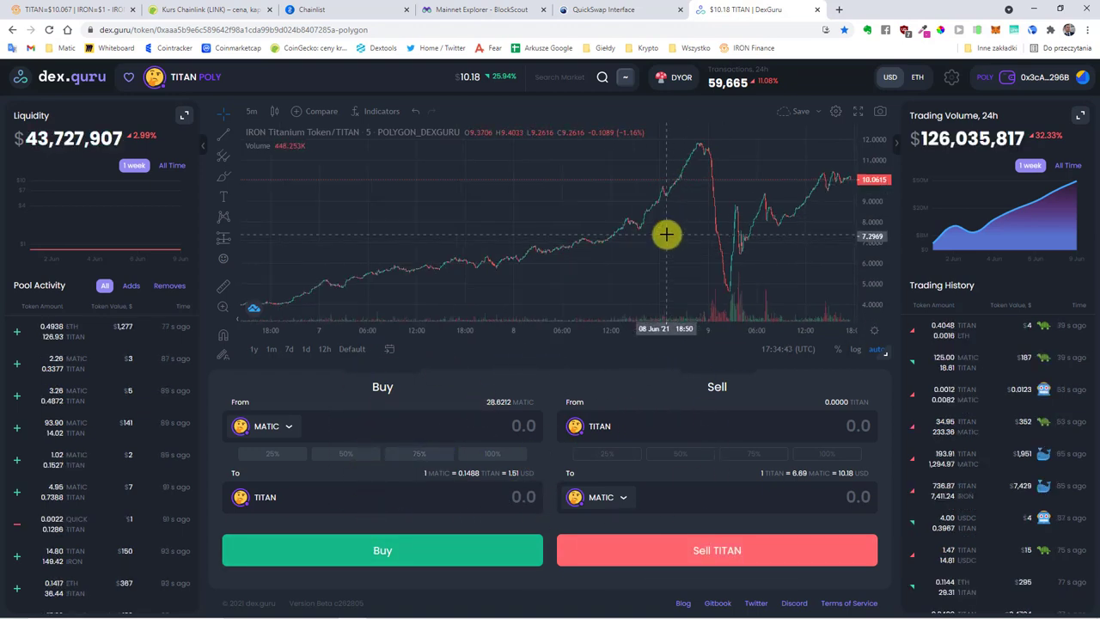
scroll(666, 234, "up", 2)
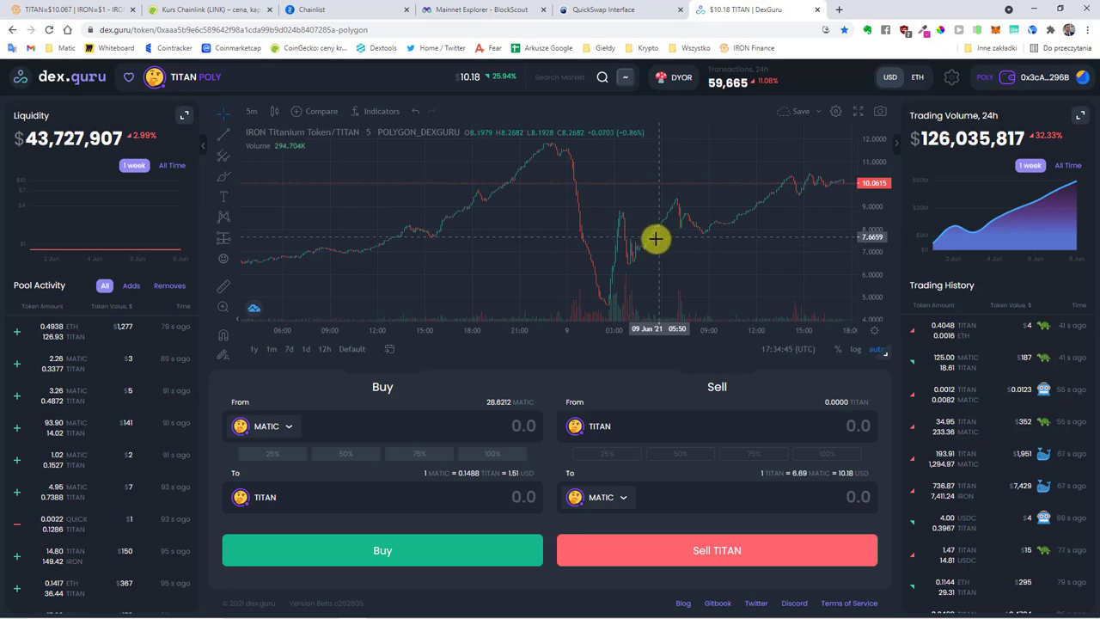
scroll(616, 239, "down", 4)
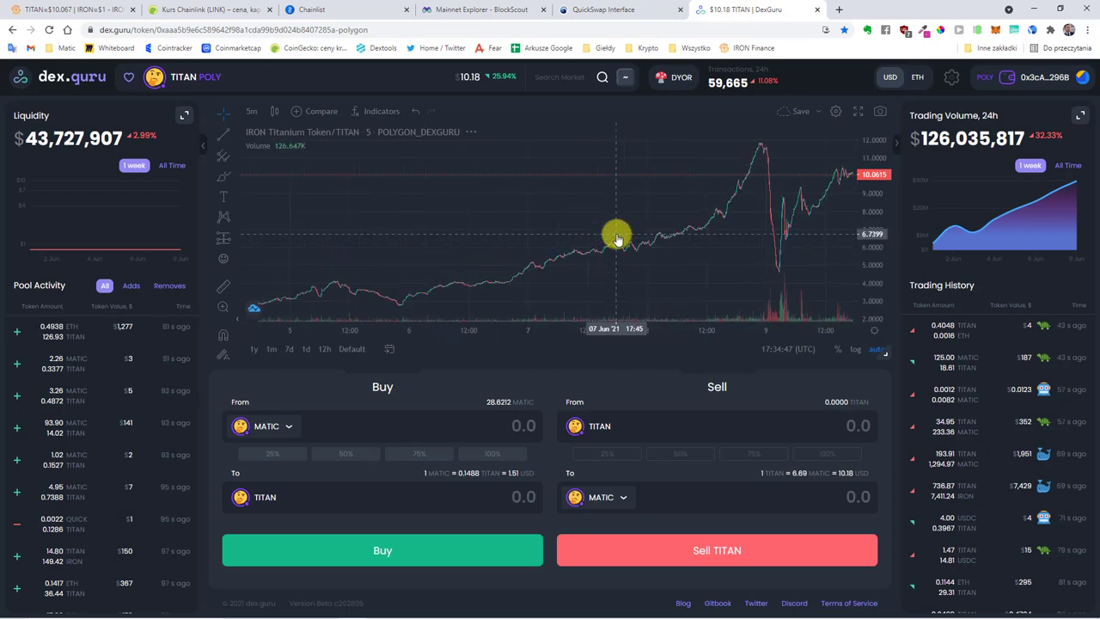
scroll(615, 238, "down", 1)
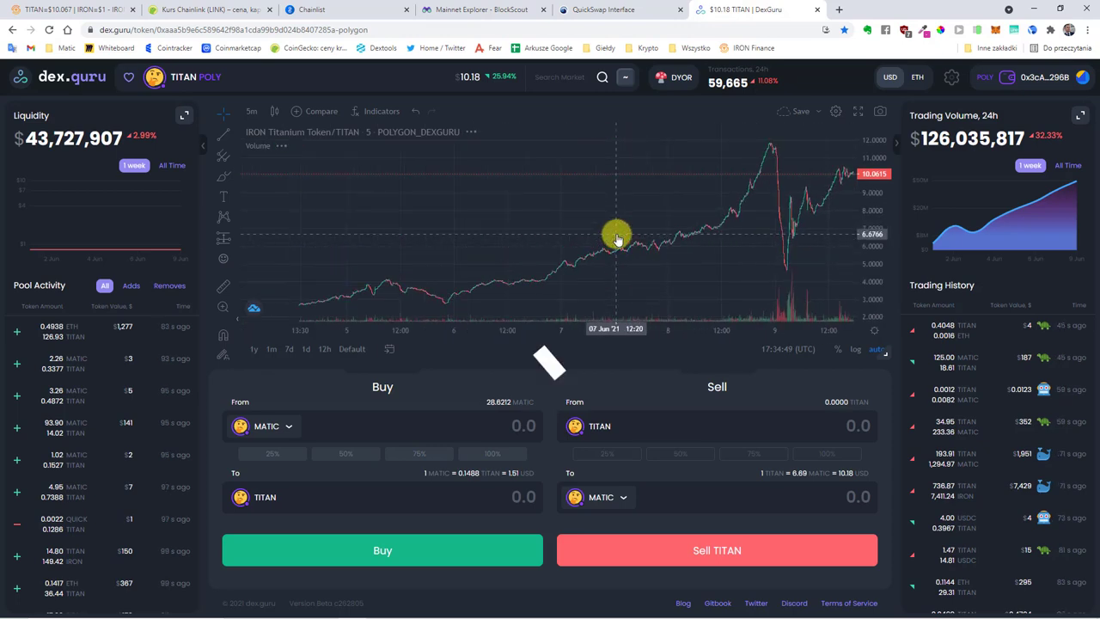